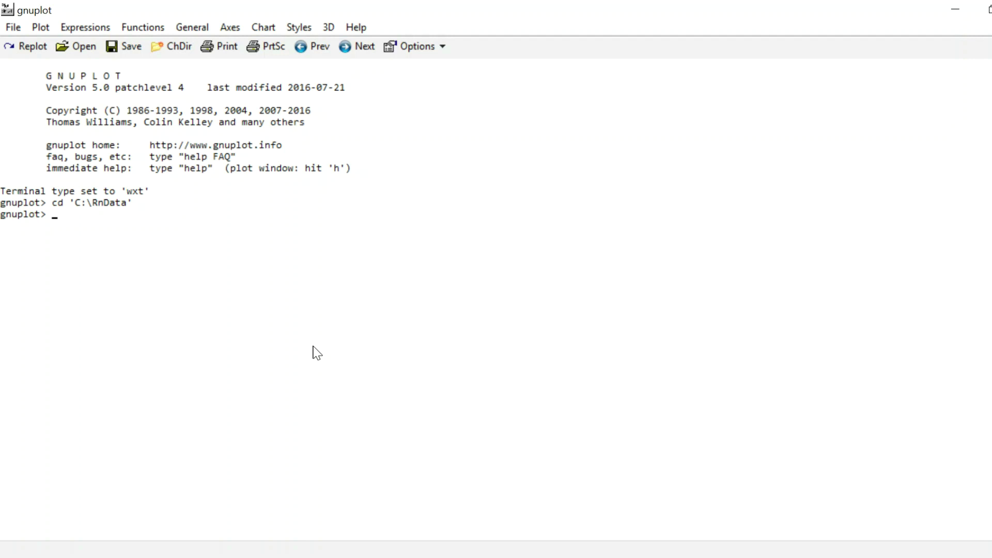
# - Define line style 1 as dark red #8b0000 with line width 2
pyautogui.write('set style line 1')
pyautogui.write('lc')
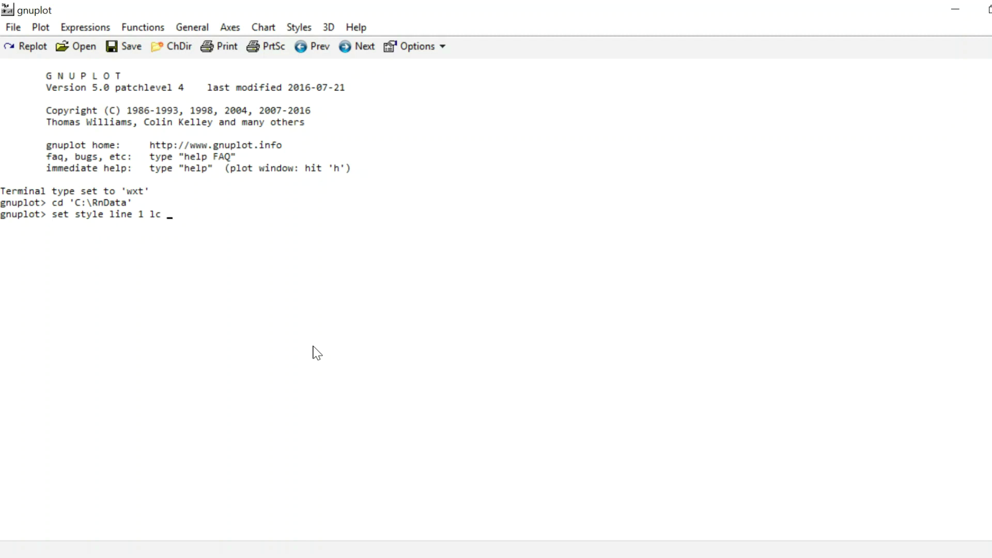
pyautogui.write('rgb "#')
pyautogui.write('8b0000" l')
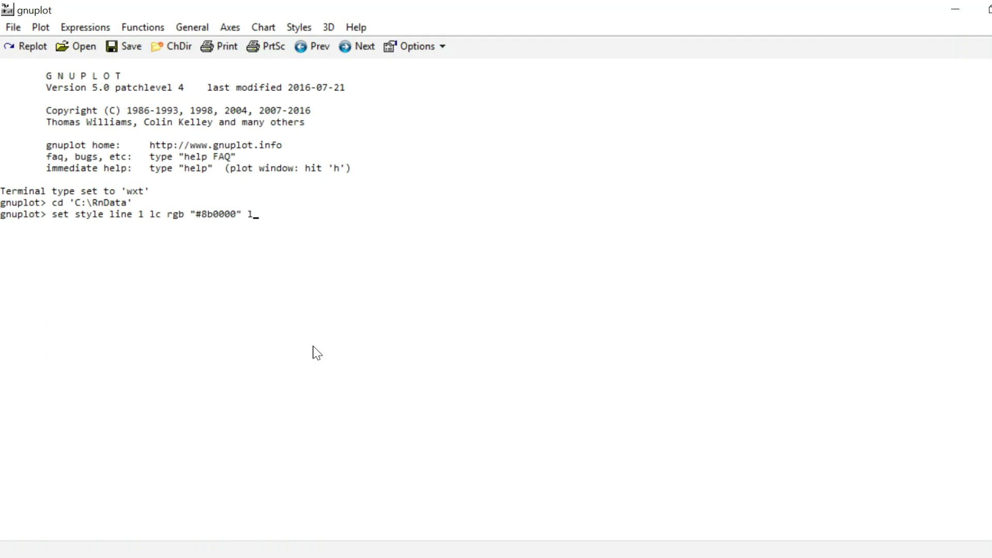
pyautogui.write('w 2')
pyautogui.press('Return')
# - Define line style 2 with colour 0, point type 7 and point size 0.9
pyautogui.write('set style line ')
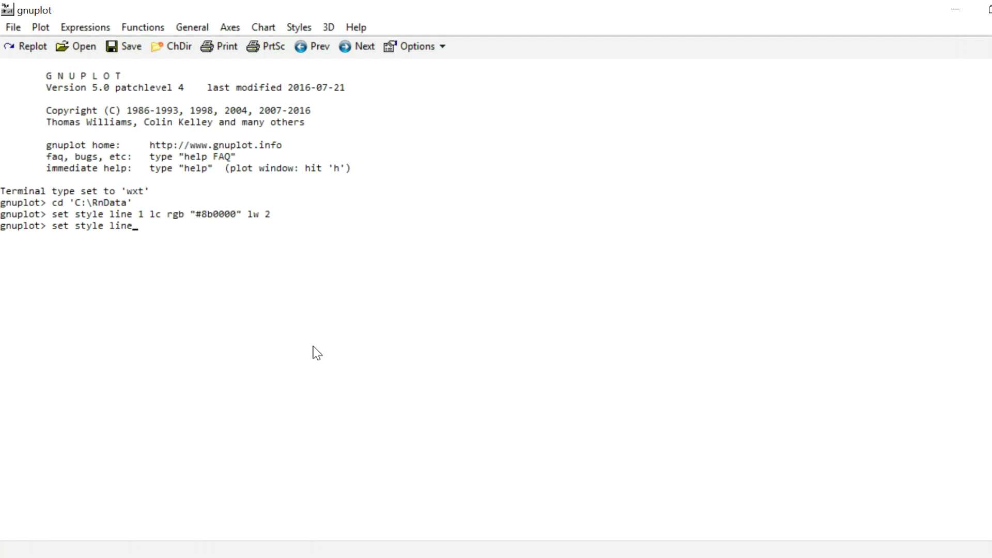
pyautogui.write('2 lc 0 pt 7 ps')
pyautogui.write('0.9')
pyautogui.press('Return')
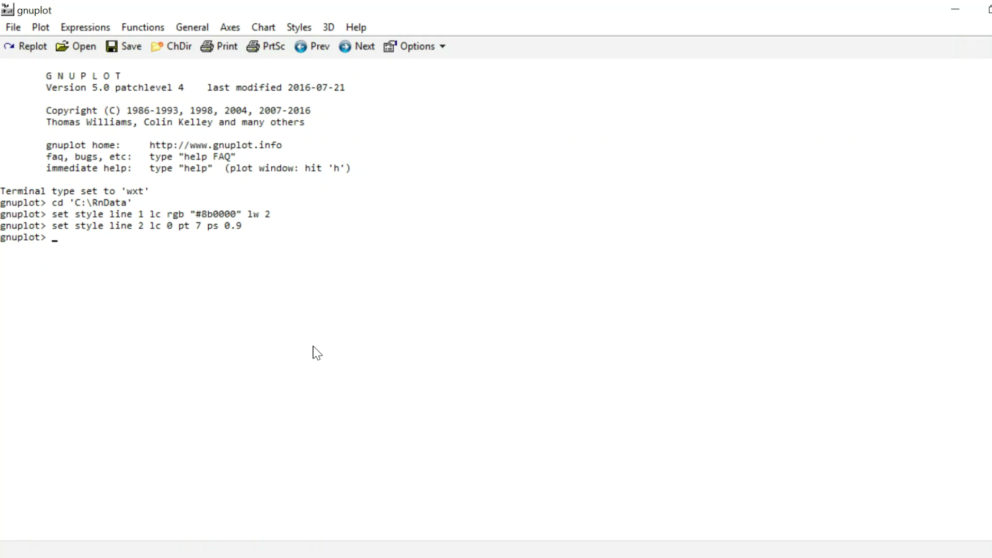
# - Run show style line to list both defined line styles
pyautogui.write('show style line')
pyautogui.press('Return')
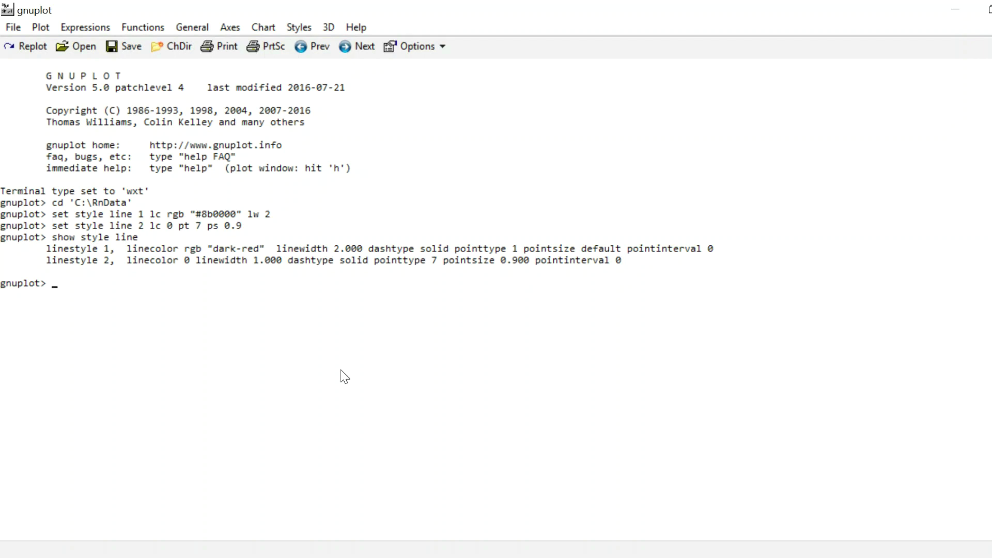
# - Plot sin(x) as 'Theory' (style 1) with dataErrors.dat error bars as 'Measurement' (style 2)
pyautogui.write('p sin(x) ls 1 title "Theory"')
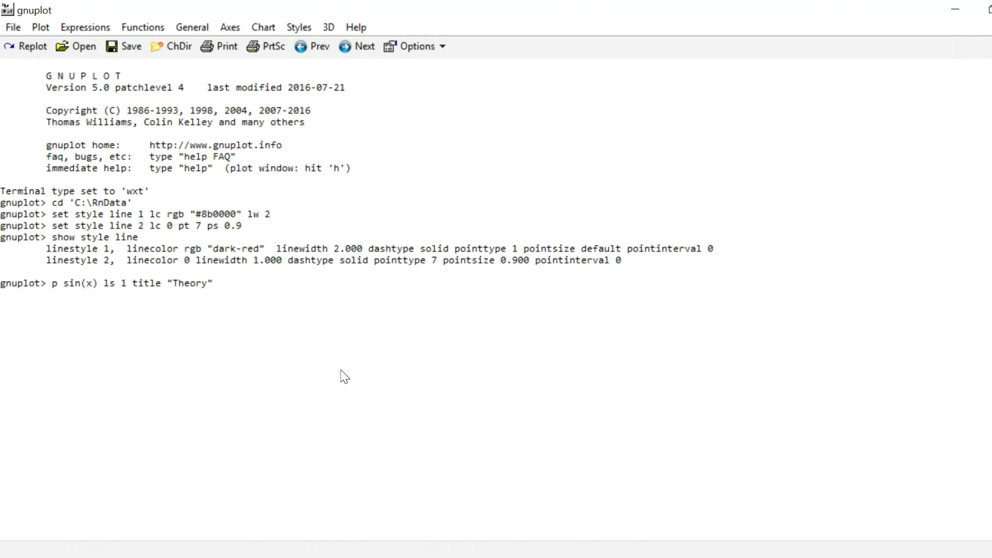
pyautogui.write(', "data')
pyautogui.press('Tab')
pyautogui.press('Tab')
pyautogui.press('Tab')
pyautogui.press('Tab')
pyautogui.press('Tab')
pyautogui.press('Tab')
pyautogui.press('Tab')
pyautogui.press('Tab')
pyautogui.press('Tab')
pyautogui.press('Tab')
pyautogui.write('us ')
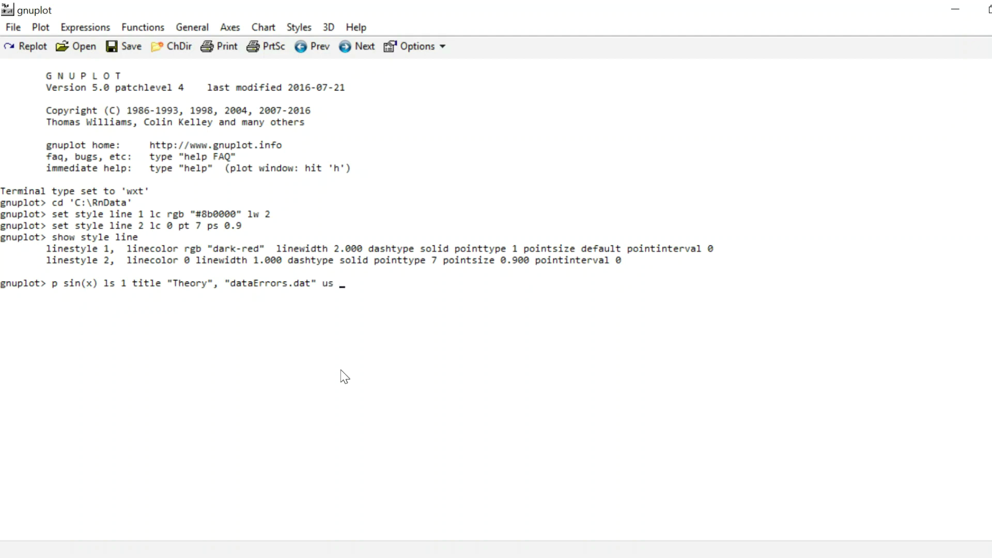
pyautogui.write('1:2:($3/1000) ls 2')
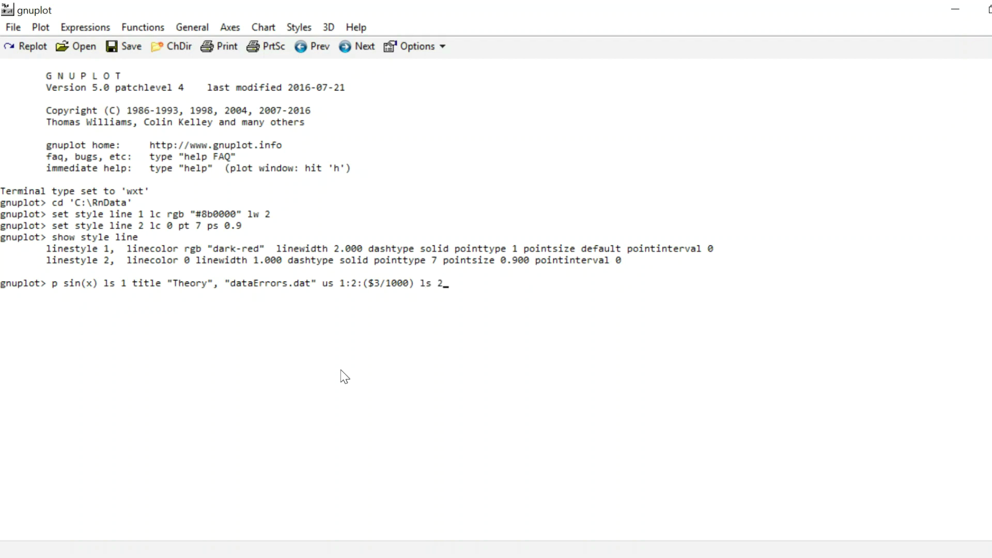
pyautogui.write(' title "Measurement"')
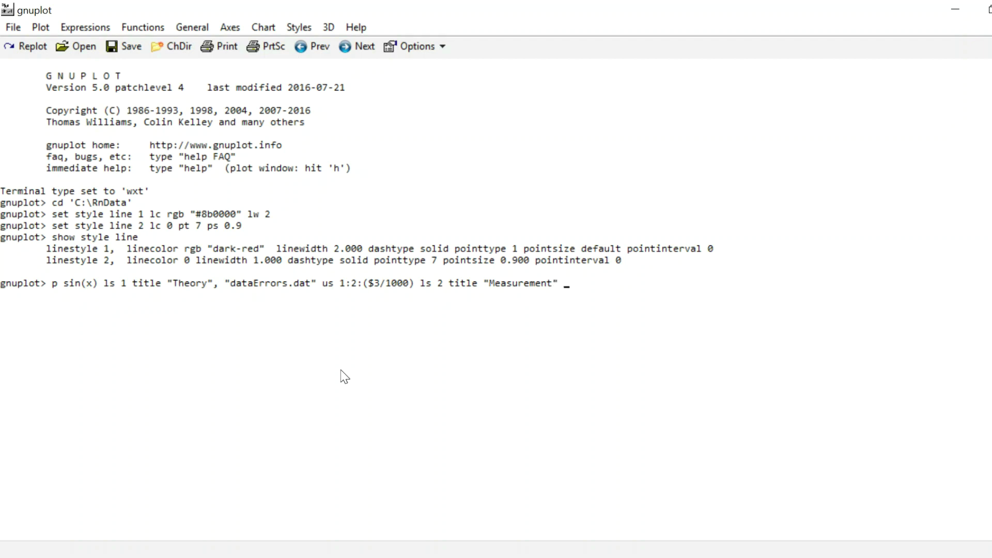
pyautogui.write(' w e')
pyautogui.press('Return')
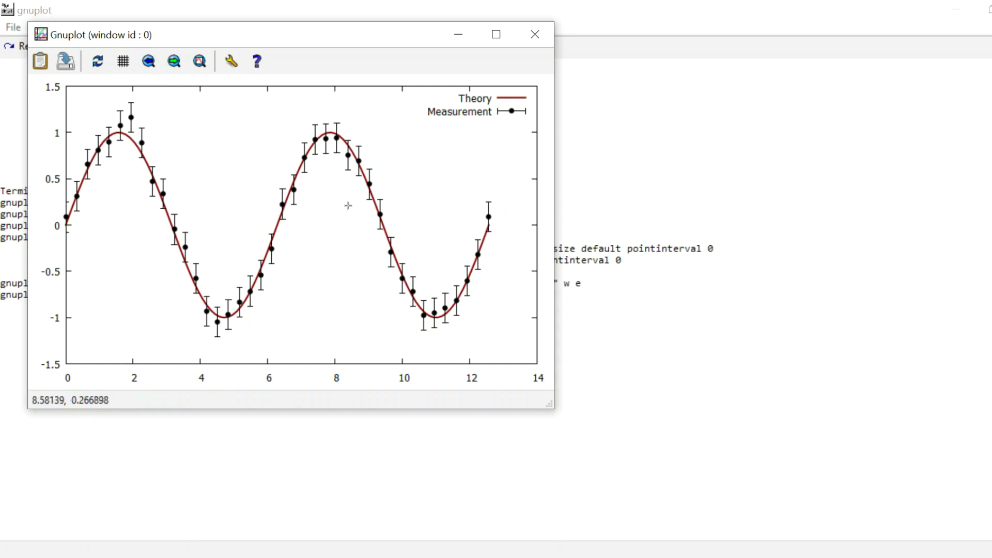
# - Set the y range to -2 to 2 and replot
pyautogui.click(535, 35)
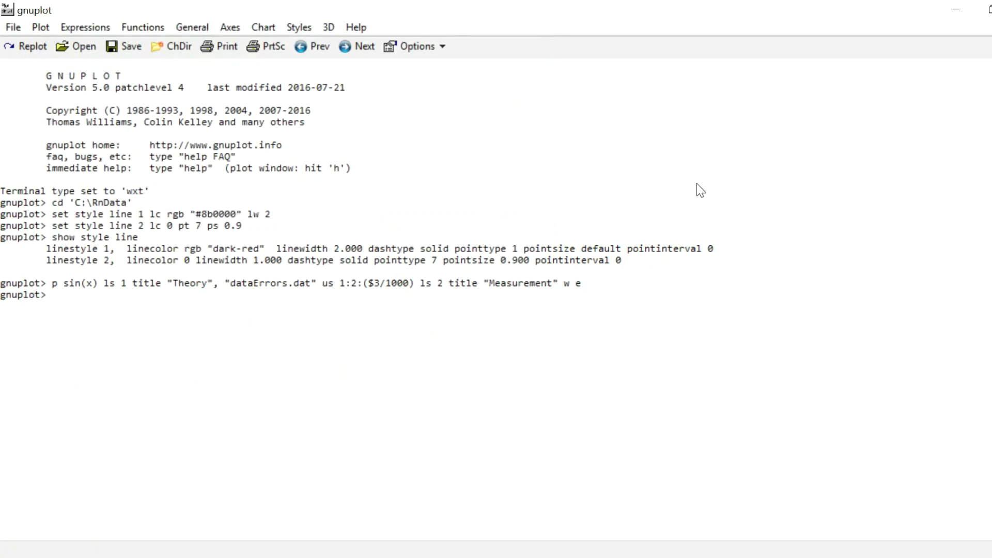
pyautogui.write('set yr [-2:2]')
pyautogui.press('Return')
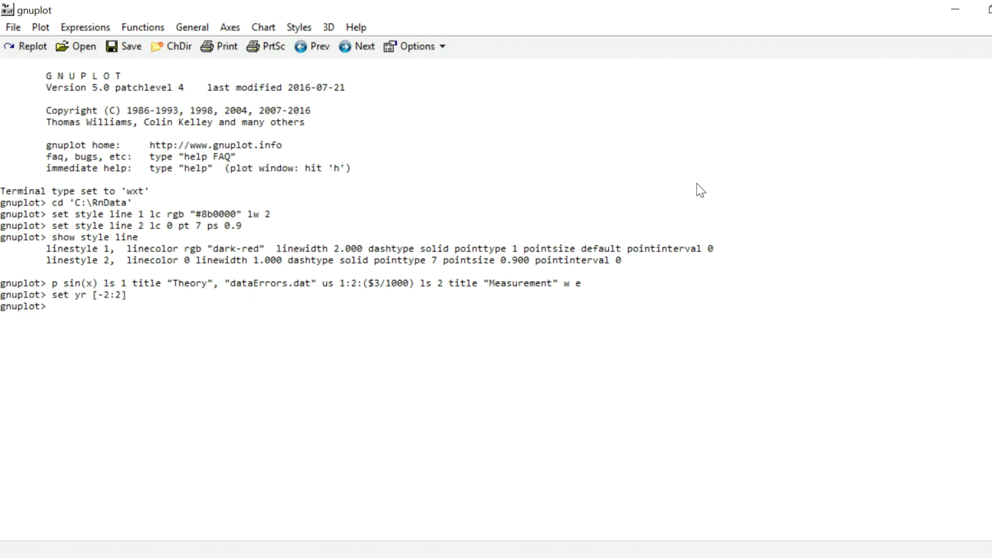
pyautogui.write('replot')
pyautogui.press('Return')
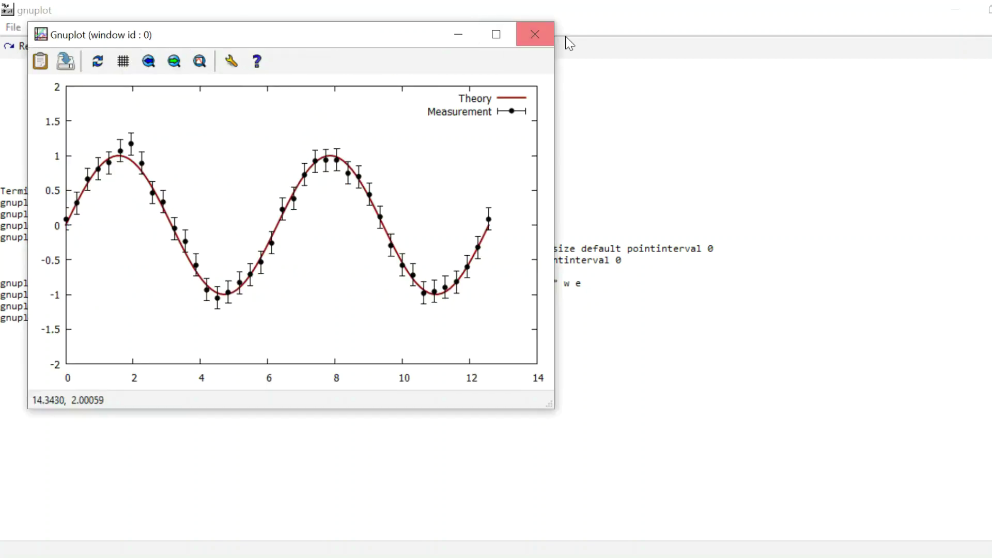
# - Move the legend to the bottom left inside a box and replot
pyautogui.click(535, 34)
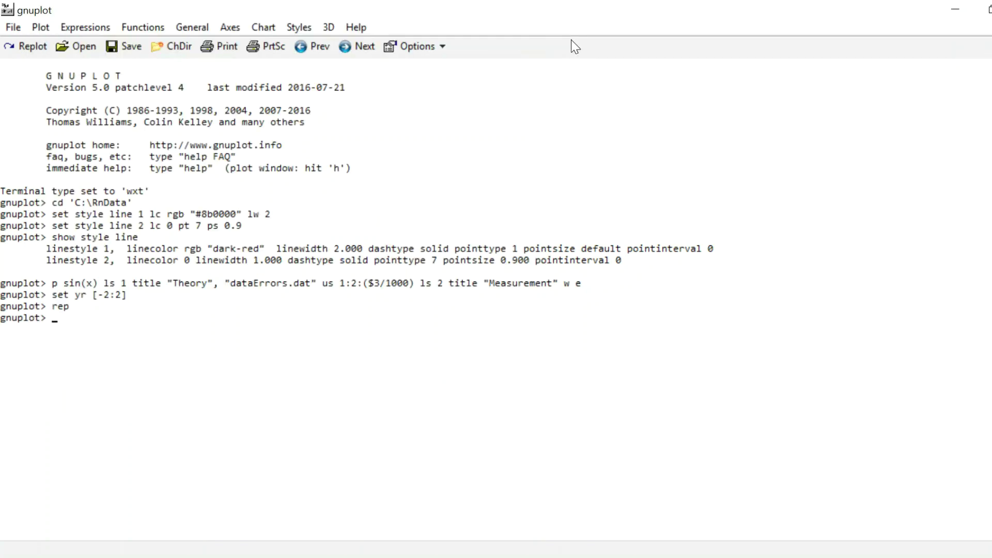
pyautogui.write('set key bottom left')
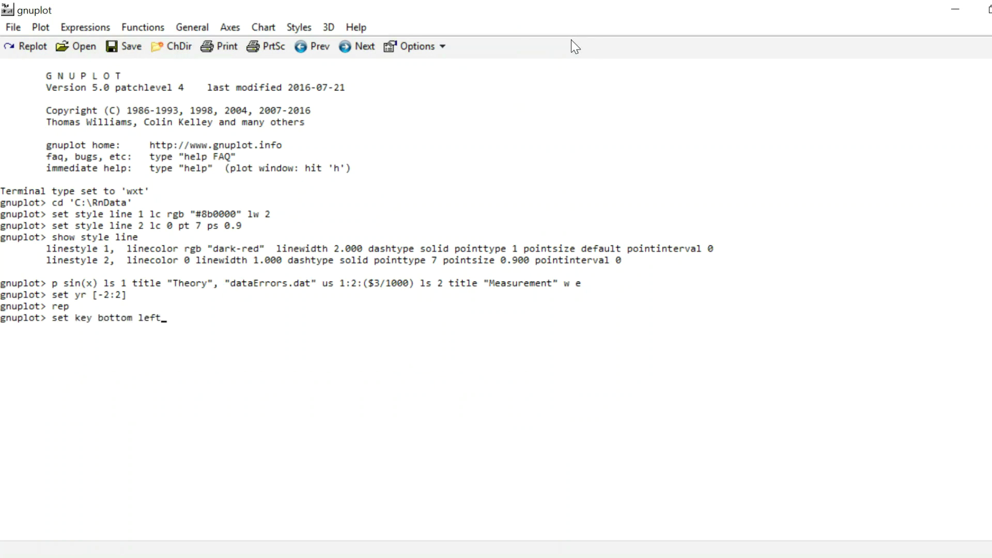
pyautogui.write(' box')
pyautogui.press('Return')
pyautogui.write('rep')
pyautogui.press('Return')
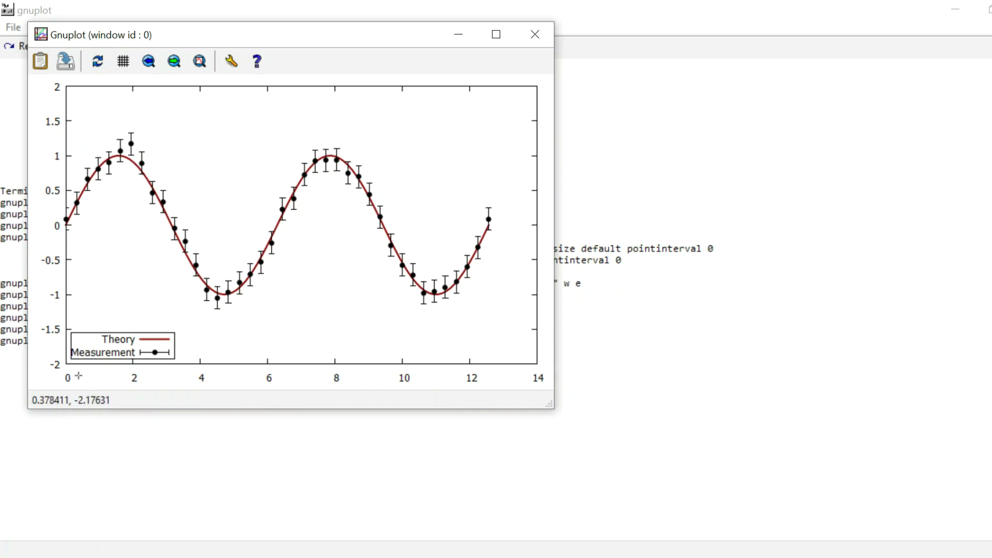
# - Set the legend width to 1 and replot
pyautogui.click(535, 34)
pyautogui.write('set key')
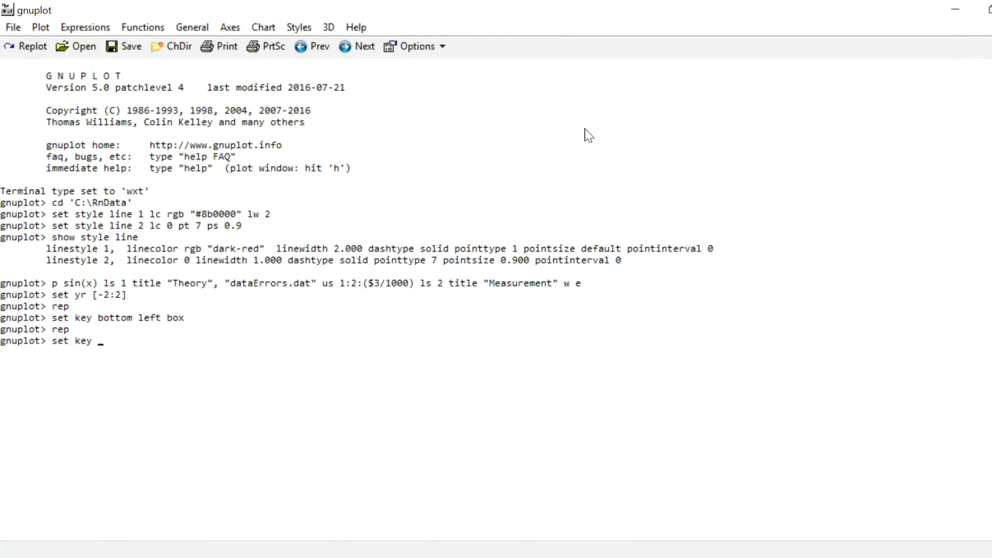
pyautogui.write(' width 1')
pyautogui.press('Return')
pyautogui.write('rep')
pyautogui.press('Return')
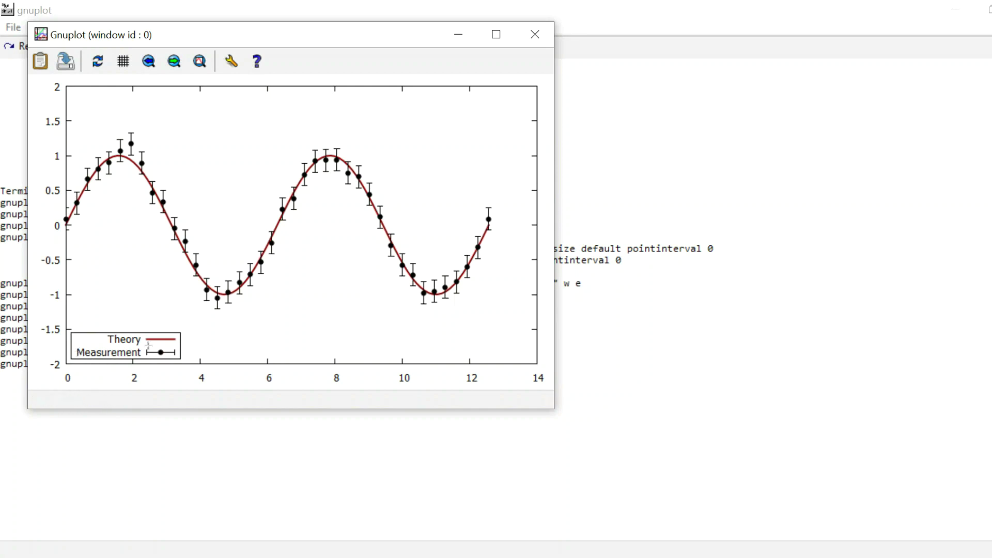
# - Set the legend font size to 14 and replot
pyautogui.click(534, 41)
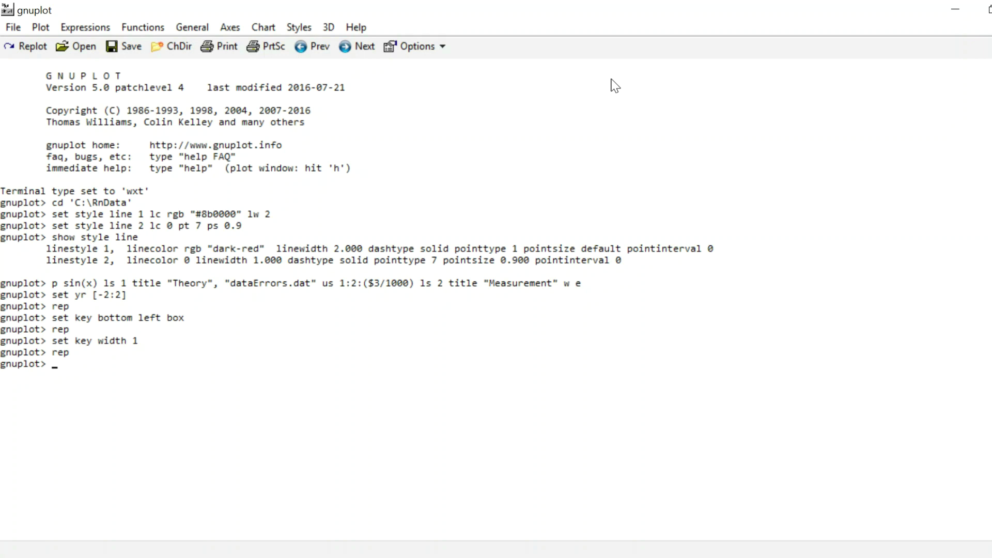
pyautogui.write('set key font')
pyautogui.write('"Arial')
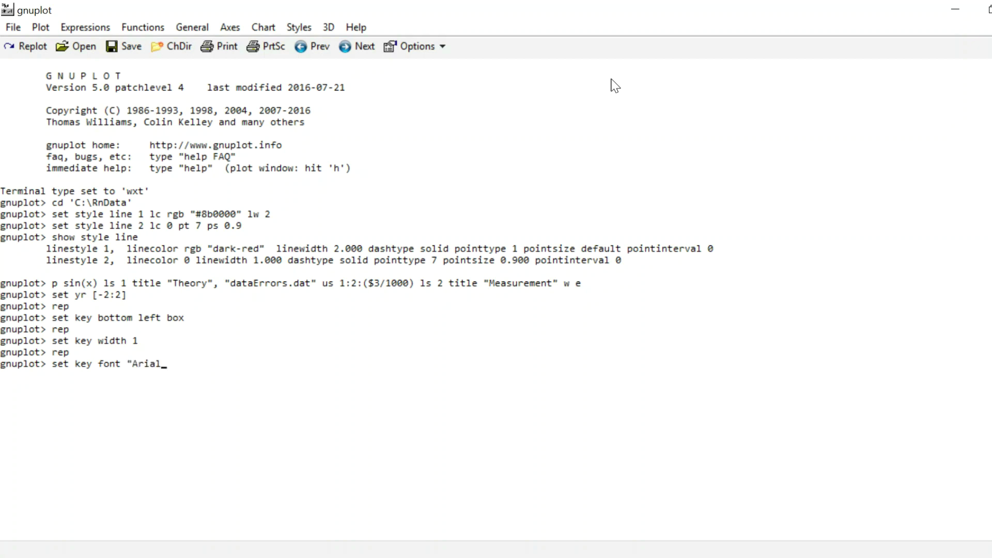
pyautogui.write(',14')
pyautogui.press('Left')
pyautogui.press('Left')
pyautogui.press('Left')
pyautogui.press('Left')
pyautogui.press('Left')
pyautogui.press('Left')
pyautogui.press('Left')
pyautogui.press('Delete')
pyautogui.press('Delete')
pyautogui.press('Delete')
pyautogui.press('Delete')
pyautogui.press('Delete')
pyautogui.press('Return')
pyautogui.write('rep')
pyautogui.press('Return')
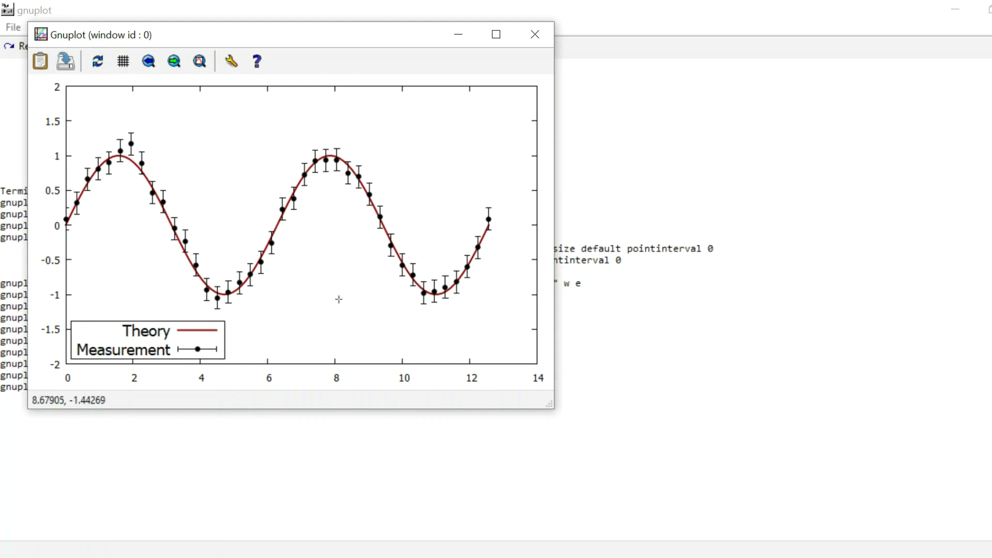
# - Turn on the background grid and redraw the plot
pyautogui.click(542, 45)
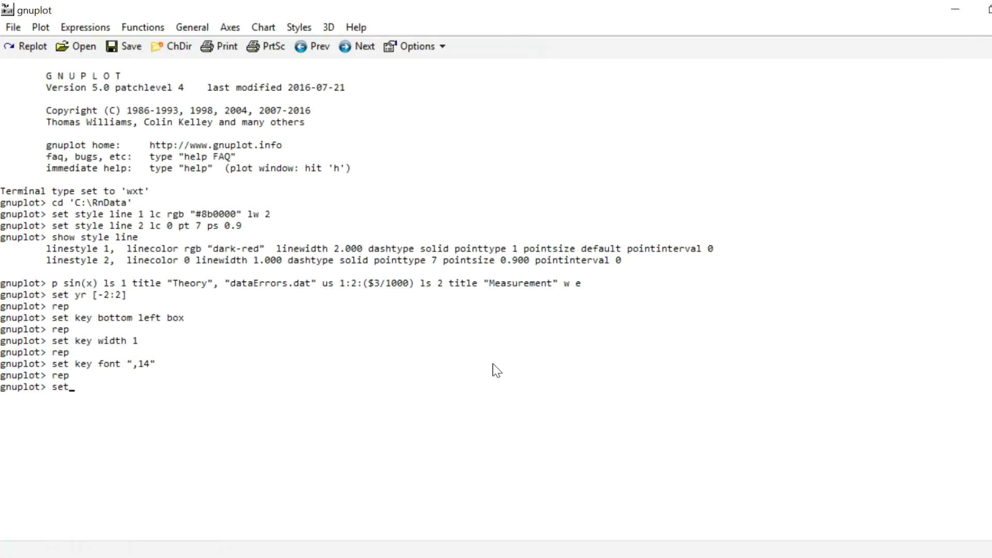
pyautogui.write('grid')
pyautogui.press('Return')
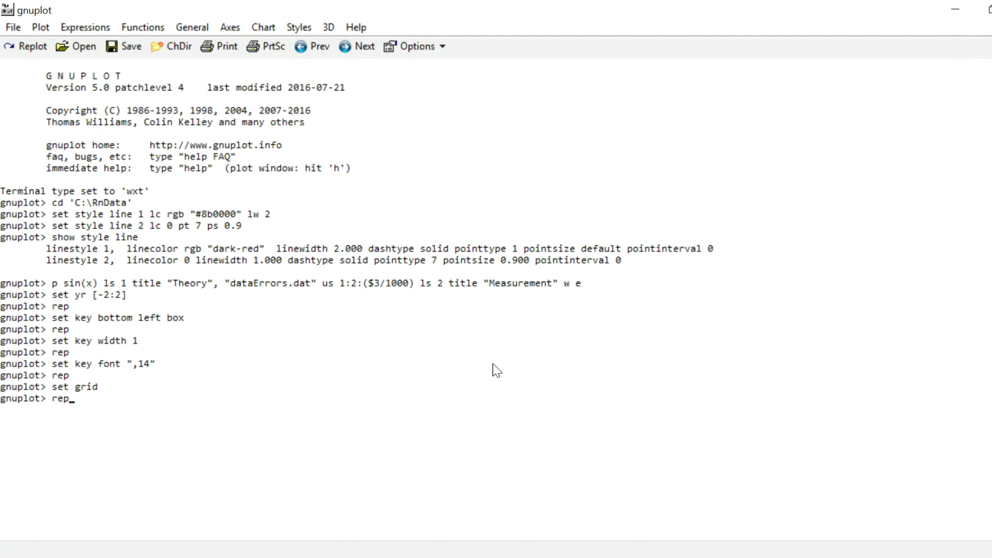
pyautogui.press('Return')
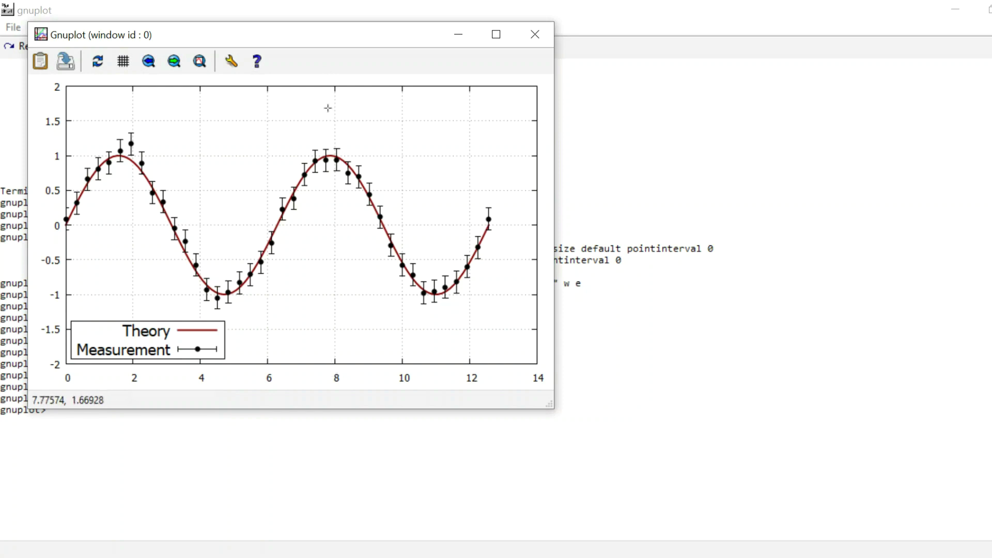
pyautogui.click(541, 34)
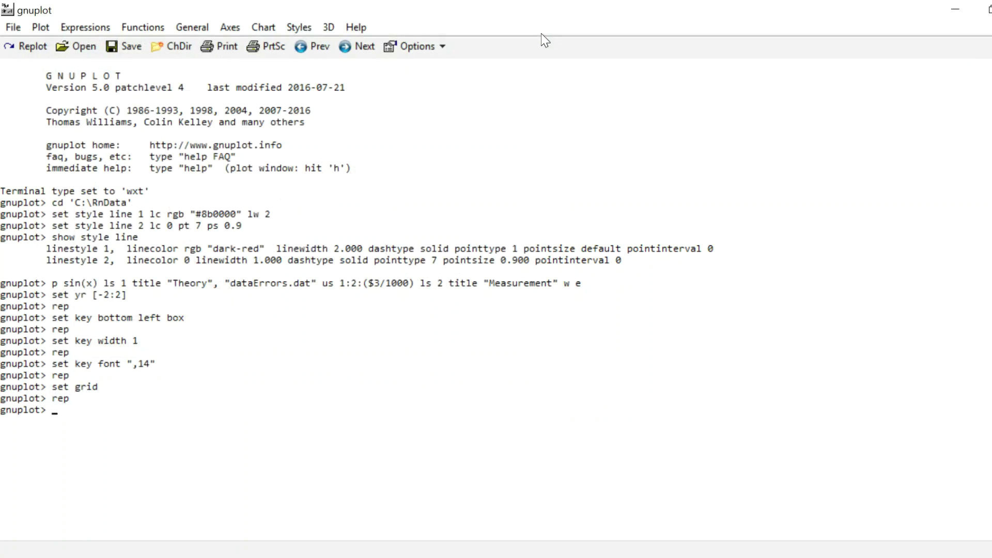
pyautogui.write('rep')
pyautogui.press('Return')
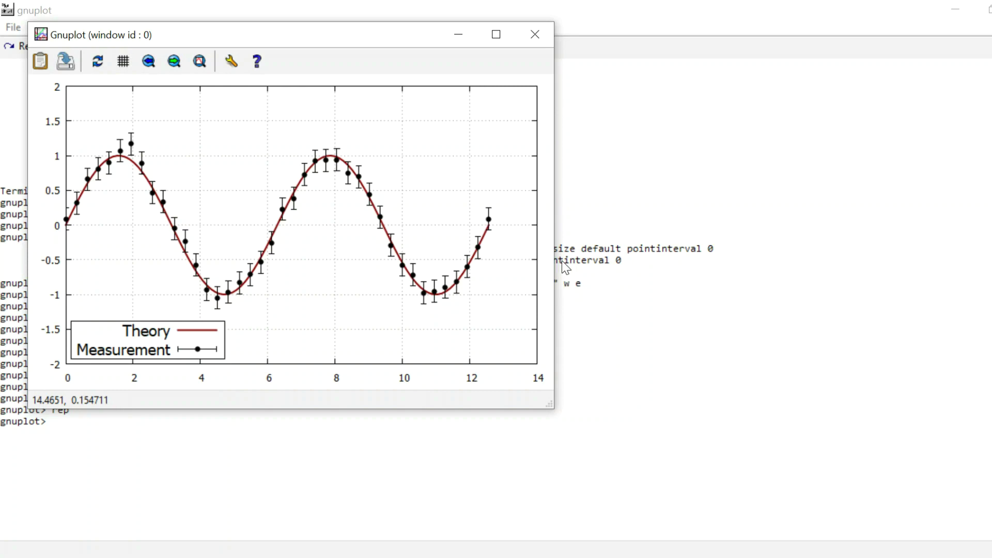
# - Bring the console forward and begin a set border command
pyautogui.click(560, 55)
pyautogui.write('set br')
pyautogui.press('BackSpace')
pyautogui.write('order')
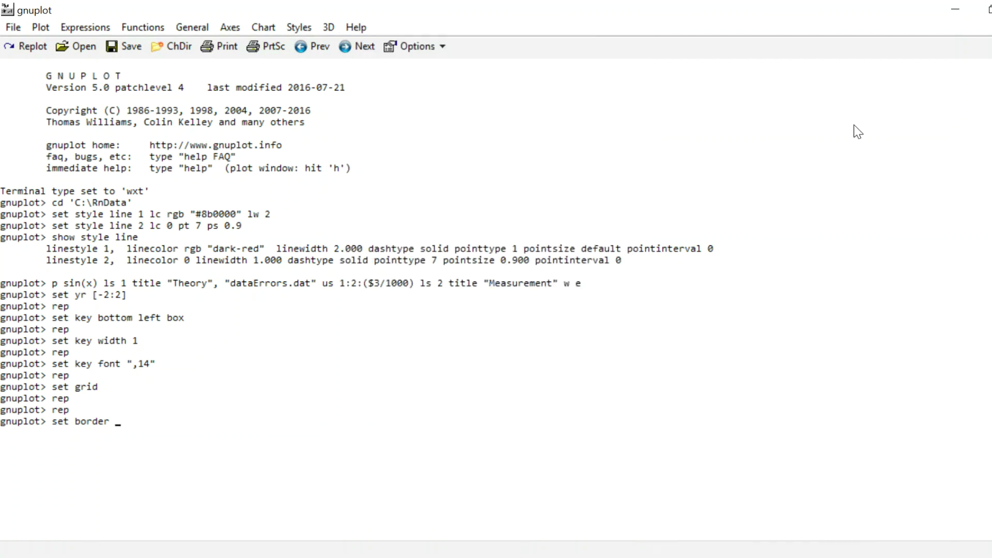
# - Apply set border 3 to keep only bottom and left borders, then replot
pyautogui.write('3')
pyautogui.press('Return')
pyautogui.write('rep')
pyautogui.press('Return')
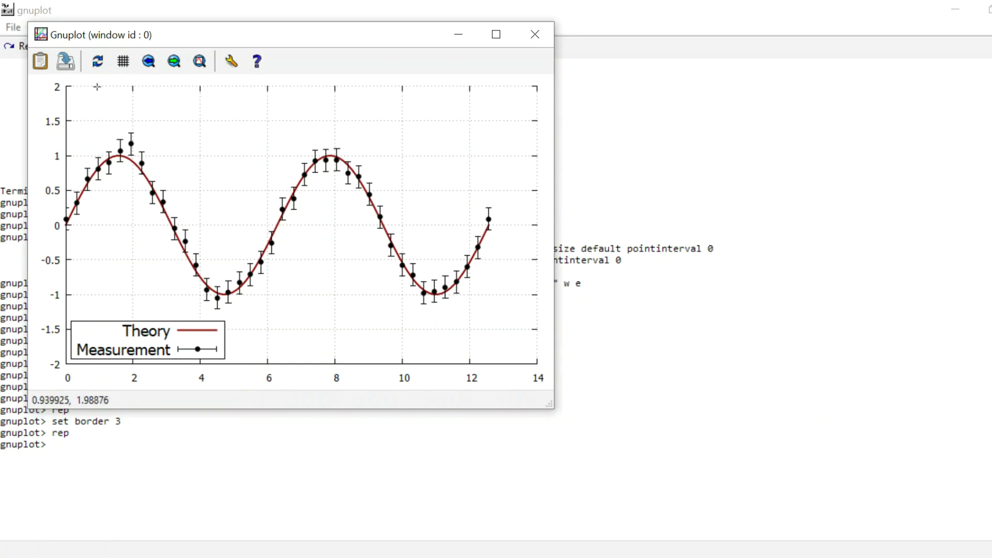
# - Apply set tics nomirror so ticks no longer repeat on top and right, then replot
pyautogui.click(946, 343)
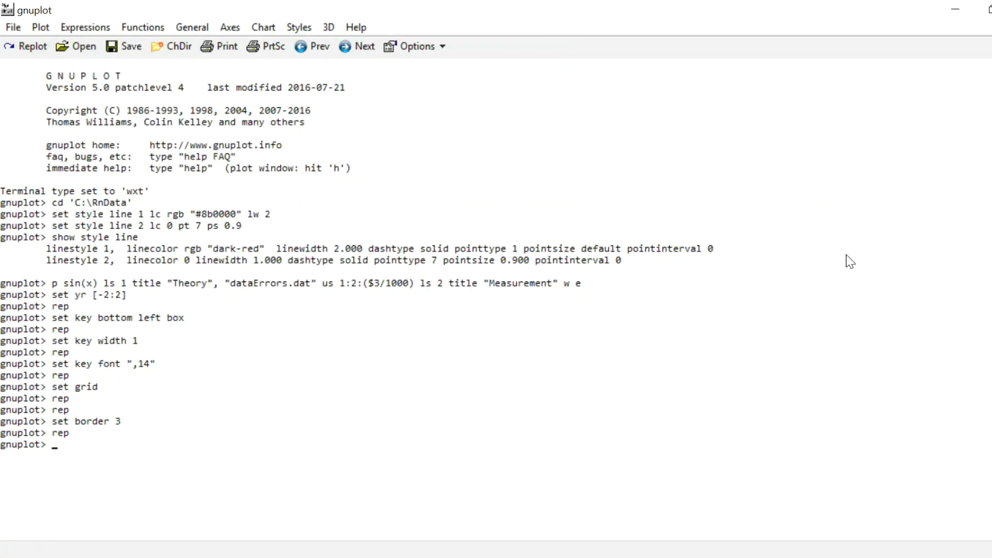
pyautogui.write('set tics nomirror')
pyautogui.press('Return')
pyautogui.write('rep')
pyautogui.press('Return')
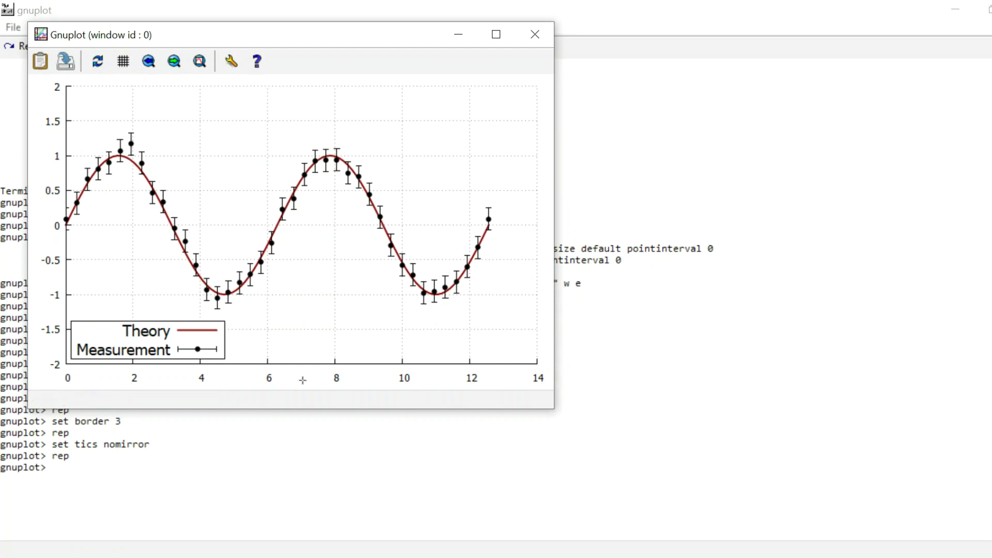
# - Set the x range to [-.5:13] with ticks every 0.5 from 0 to 13, then replot
pyautogui.click(534, 36)
pyautogui.write('set xrange [-.5')
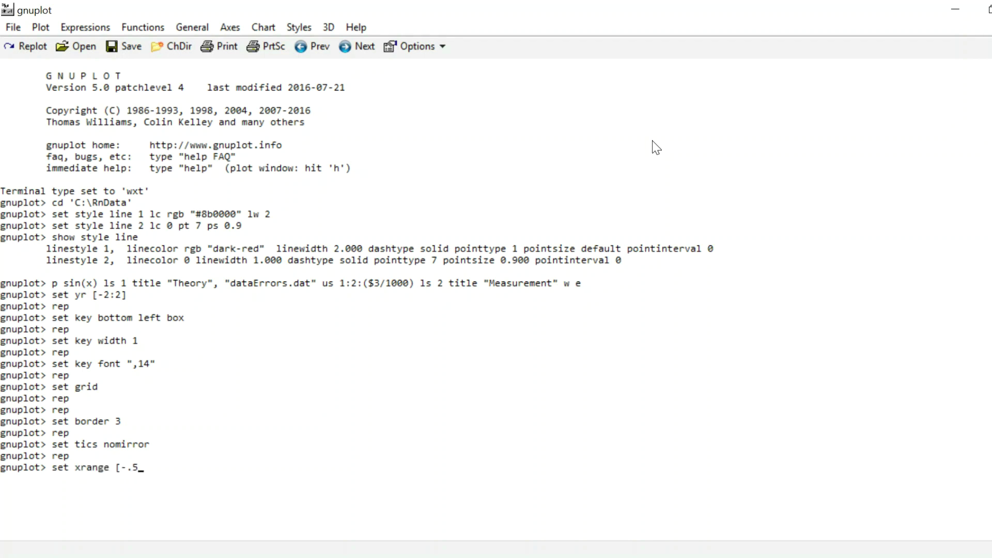
pyautogui.write(':13]')
pyautogui.press('Return')
pyautogui.write('set xt')
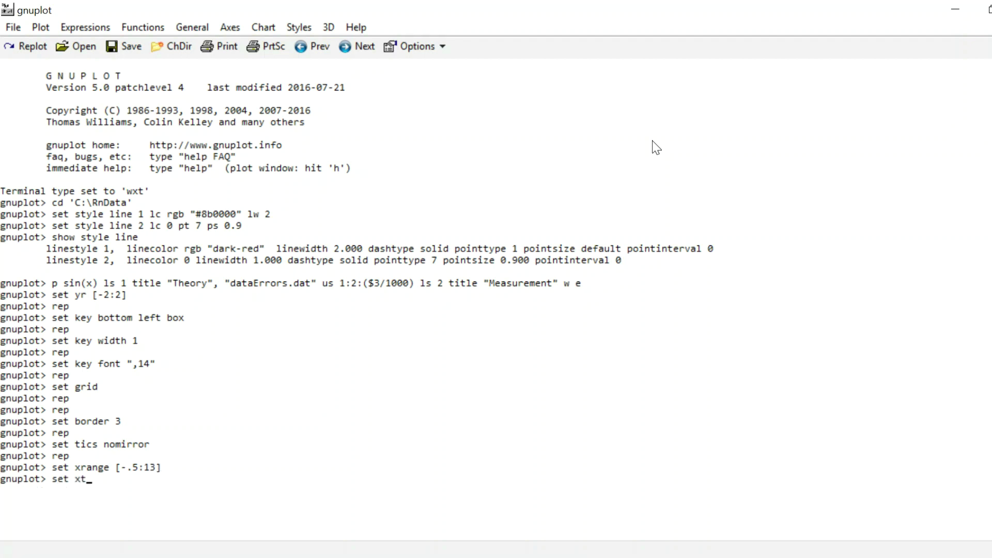
pyautogui.write('ics 0,.5,13')
pyautogui.press('Return')
pyautogui.write('rep')
pyautogui.press('Return')
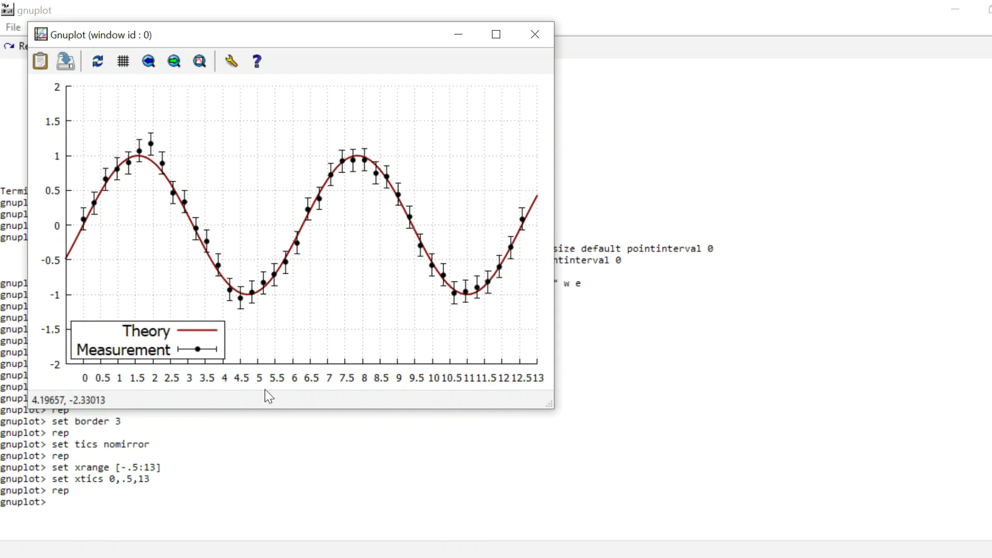
pyautogui.click(534, 34)
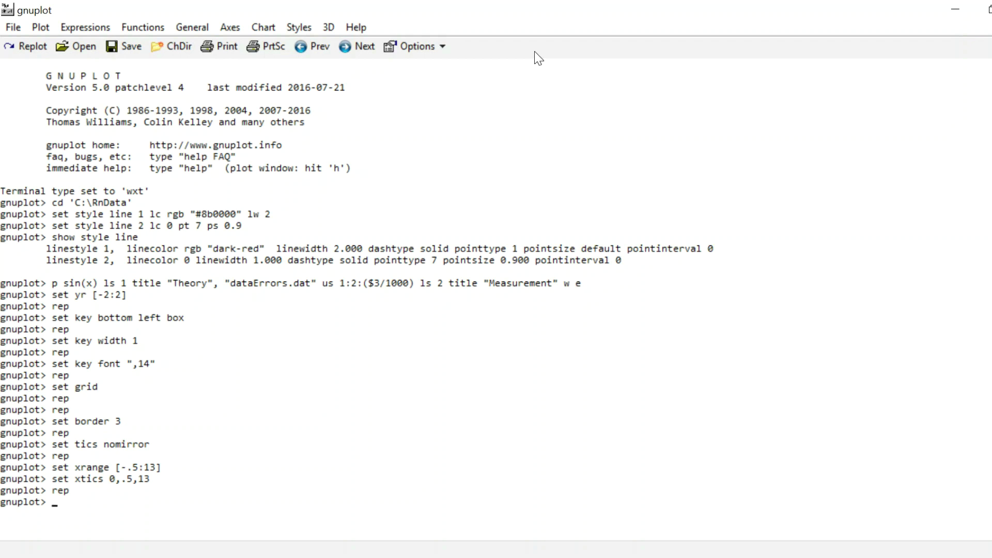
# - Replace the x ticks with '0' at 0 and 'label' at 5, then replot
pyautogui.write('set xtics ("0" 0, "label')
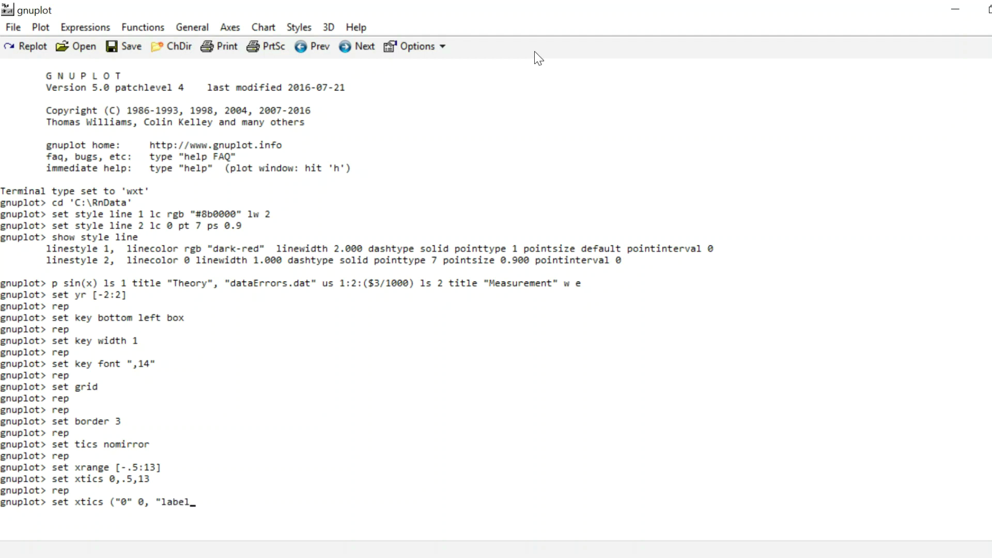
pyautogui.write('" 5)')
pyautogui.press('Return')
pyautogui.write('rep')
pyautogui.press('Return')
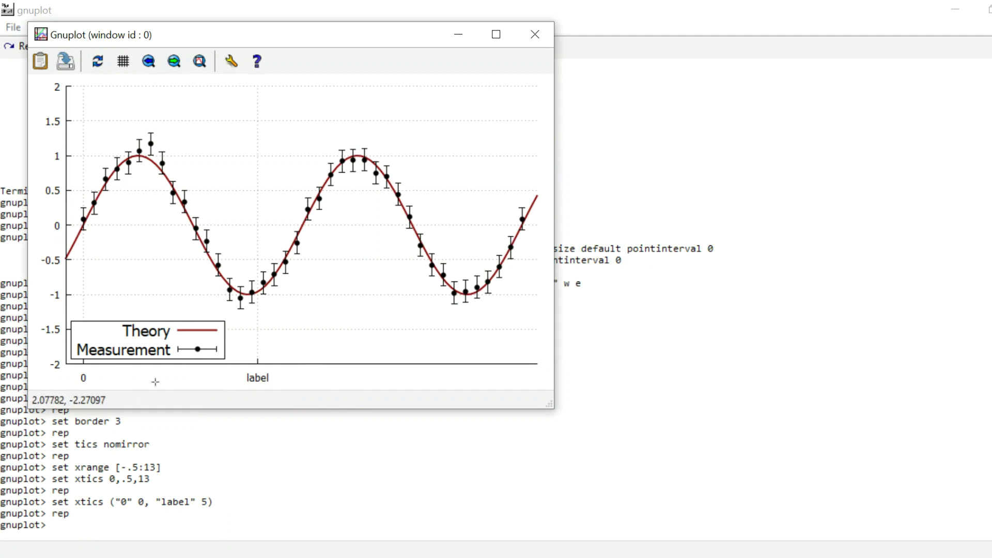
pyautogui.click(538, 37)
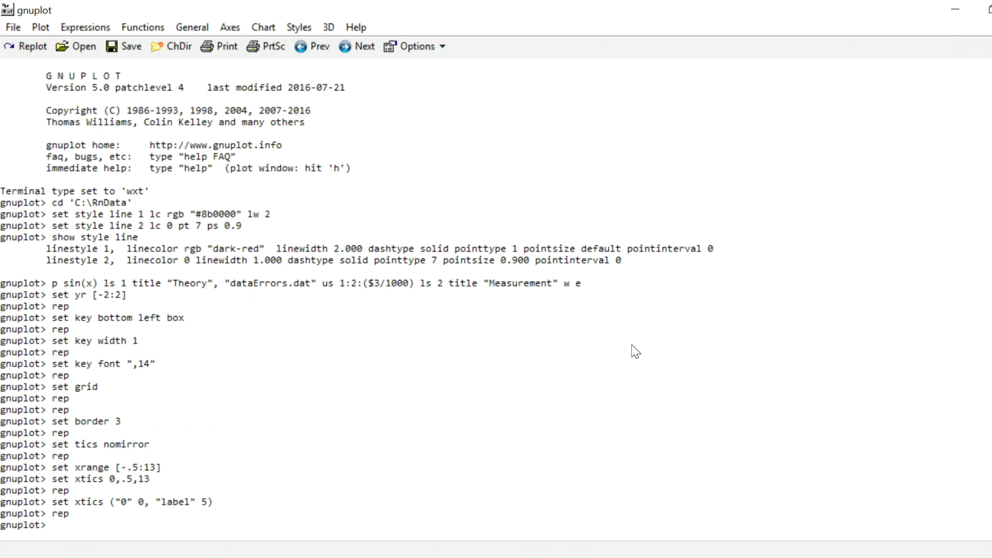
# - Store the value 2 in variable a
pyautogui.write('a = 2')
pyautogui.press('Return')
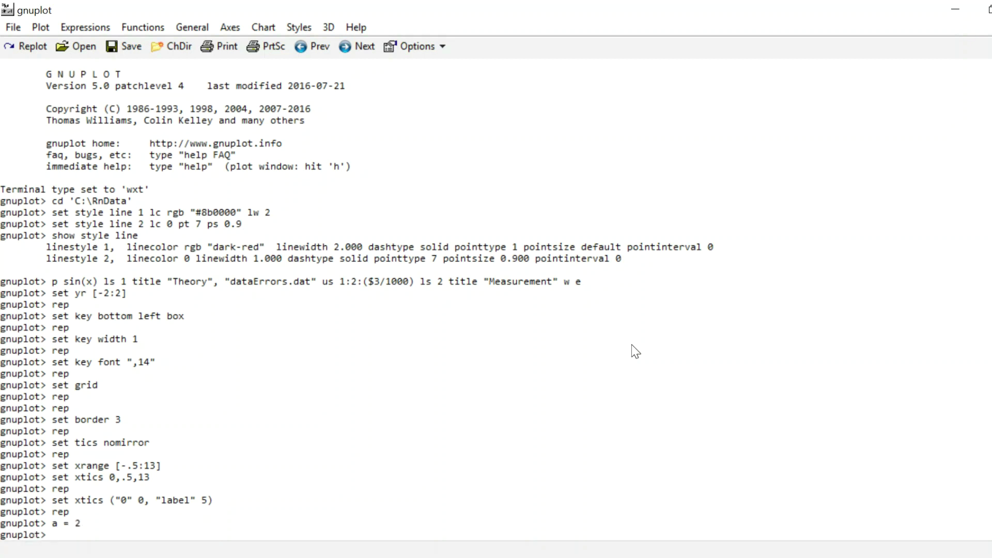
pyautogui.write('show variables a')
# - Show the stored values of variable a and the built-in pi
pyautogui.press('Return')
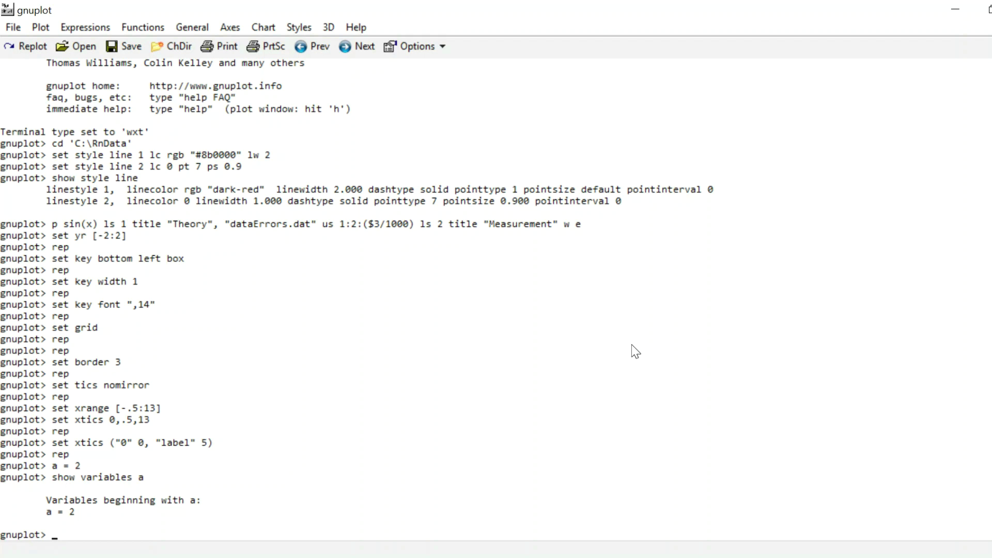
pyautogui.write('show variables pi')
pyautogui.press('Return')
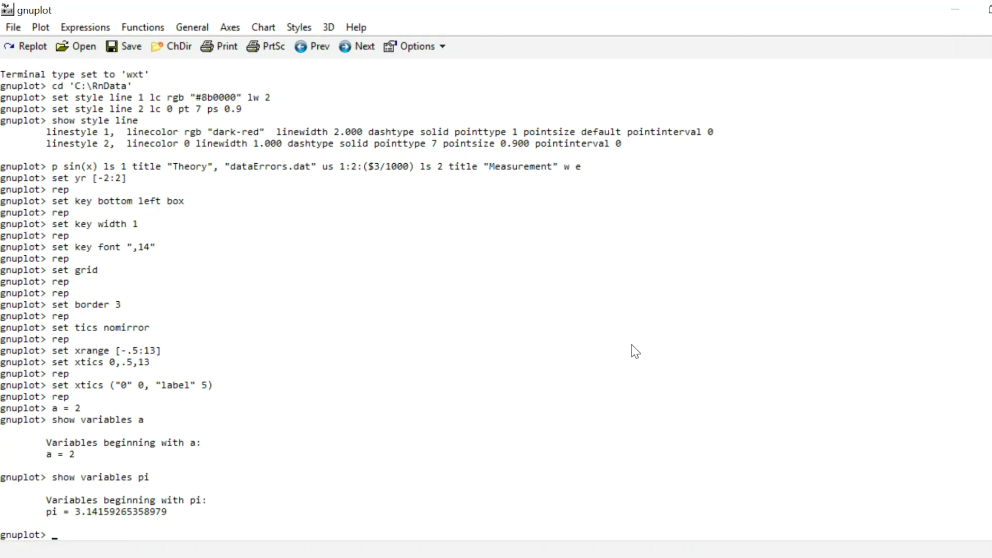
# - Begin a new custom xtics command starting with a '0' tick at 0
pyautogui.write('set xtr')
pyautogui.press('BackSpace')
pyautogui.write('ics ("0" 0, "{/')
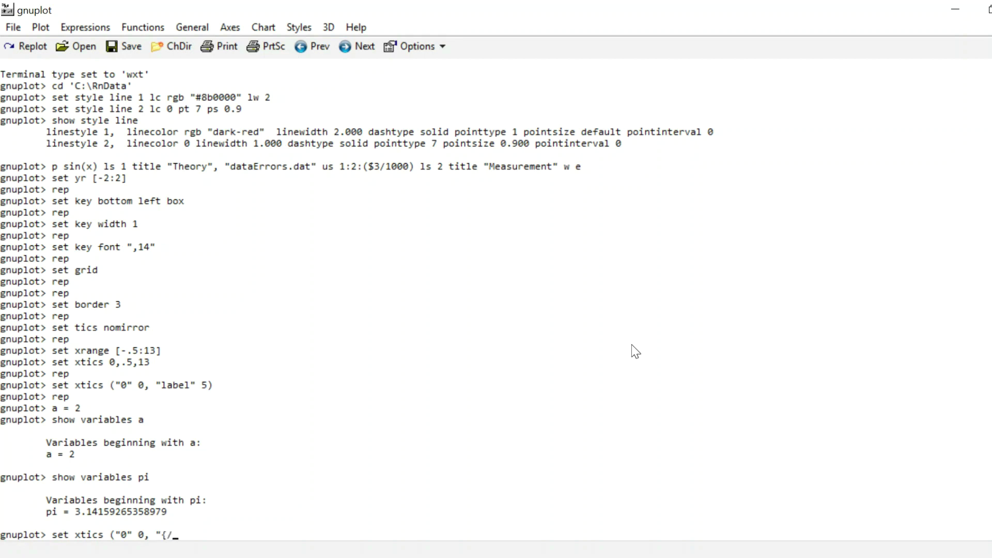
# - Label the x ticks 0, π, 2π, 3π and 4π with Symbol-font xtics labels, then replot
pyautogui.write('Symbol p}')
pyautogui.write('pi, "w')
pyautogui.press('BackSpace')
pyautogui.write('2')
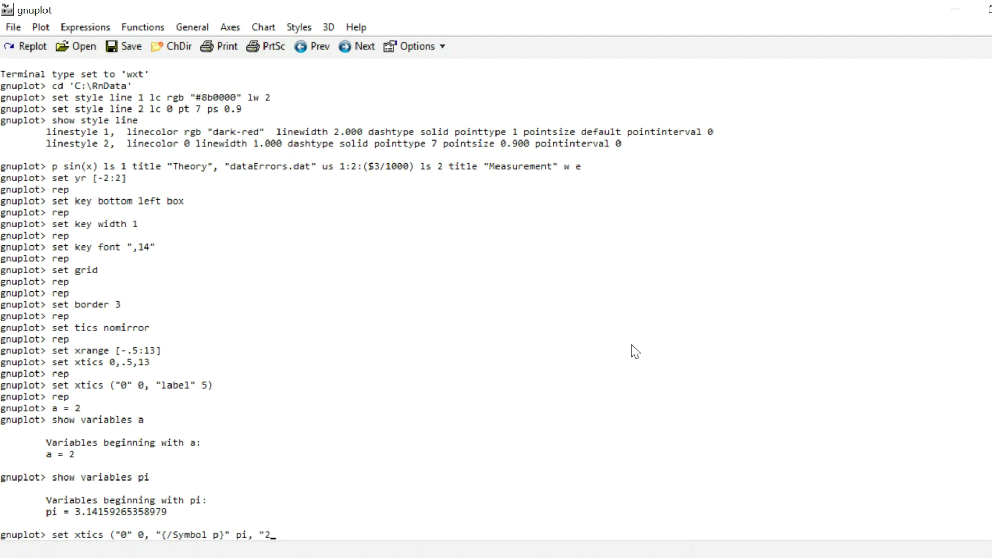
pyautogui.write('{/Symbol p}" 2*pi')
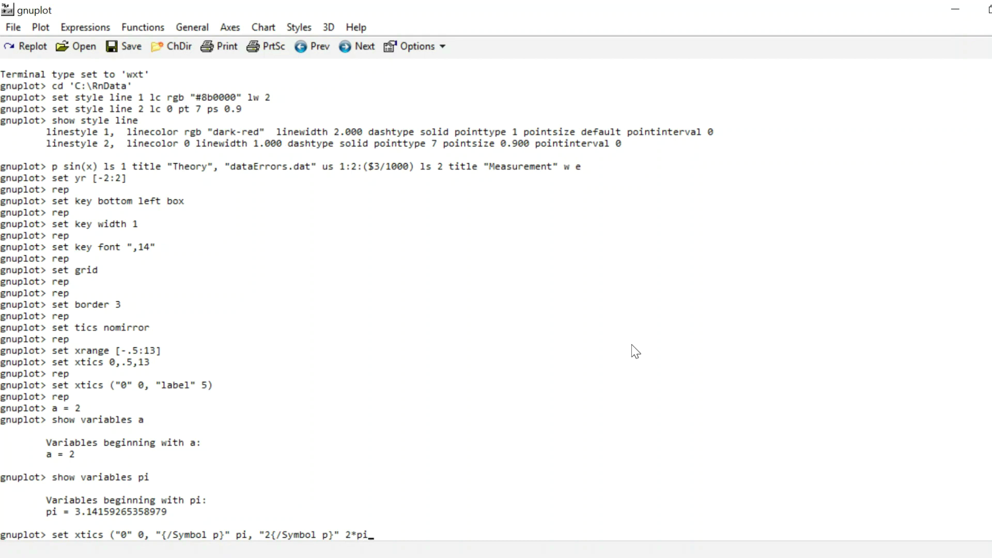
pyautogui.write(', "3{/Symbol p}" 3*pi, "4{')
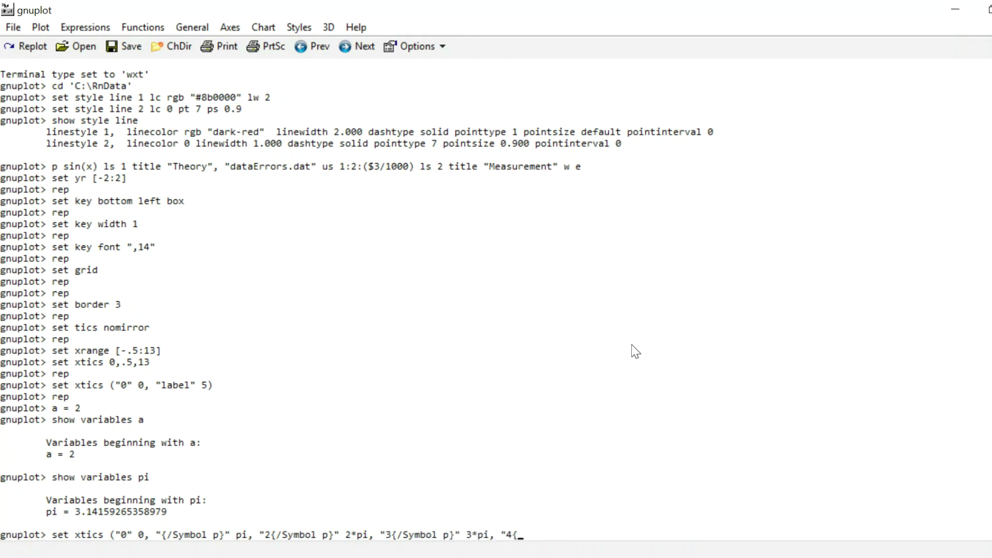
pyautogui.write('/Symbol p}" 4*pi)')
pyautogui.press('Return')
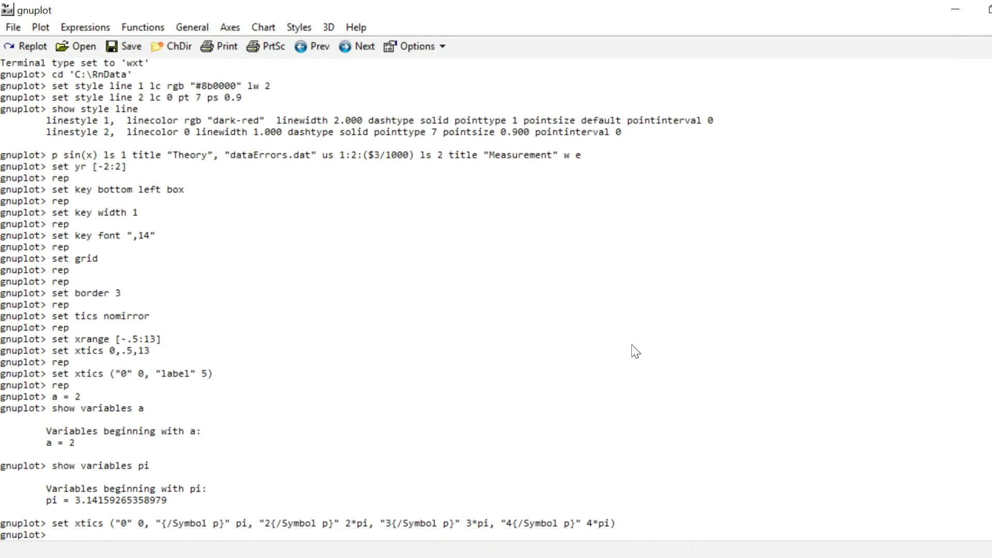
pyautogui.write('rep')
pyautogui.press('Return')
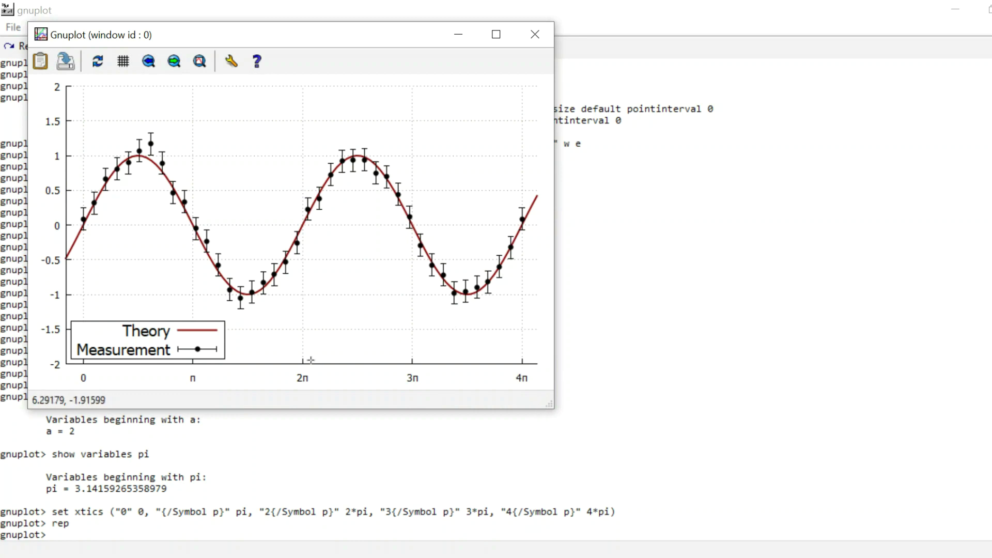
# - Scale the tick marks to 1.5 times their length with 'set tics scale 1.5' and replot
pyautogui.click(534, 34)
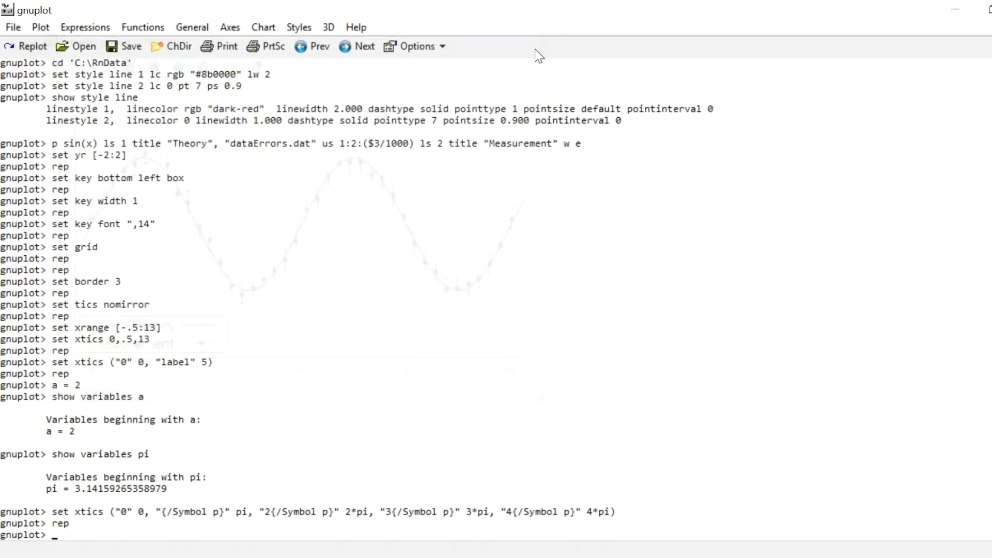
pyautogui.write('set ')
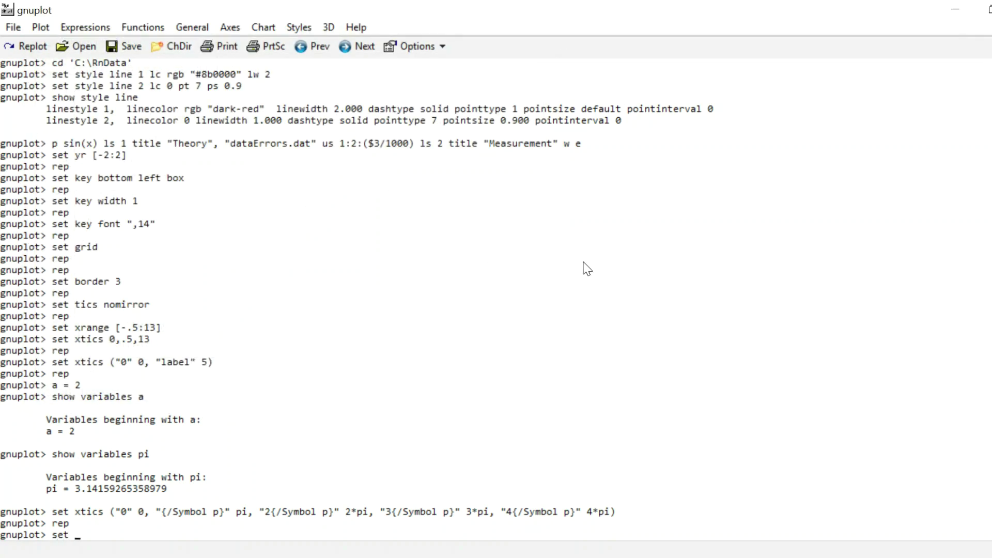
pyautogui.write('tics scale 1.5')
pyautogui.press('Return')
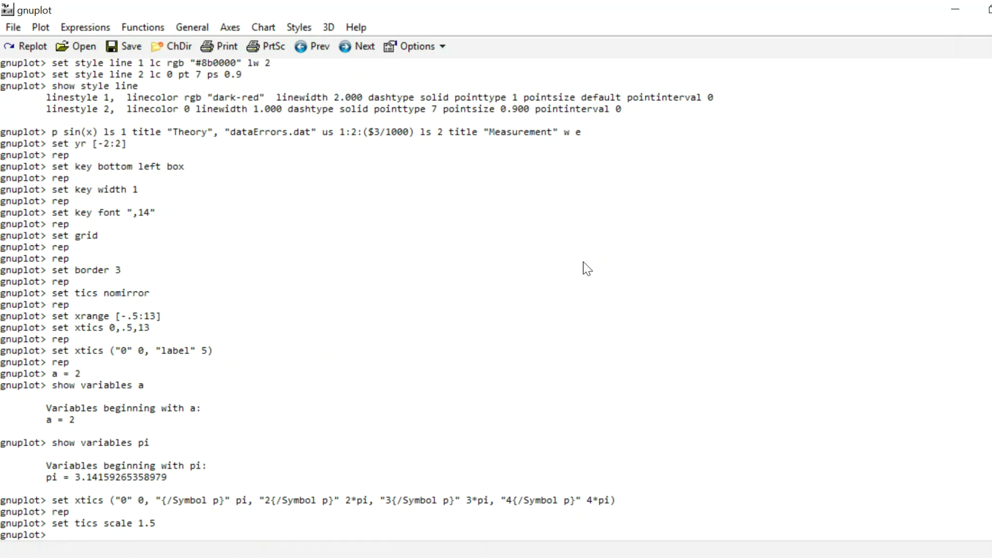
pyautogui.write('rep')
pyautogui.press('Return')
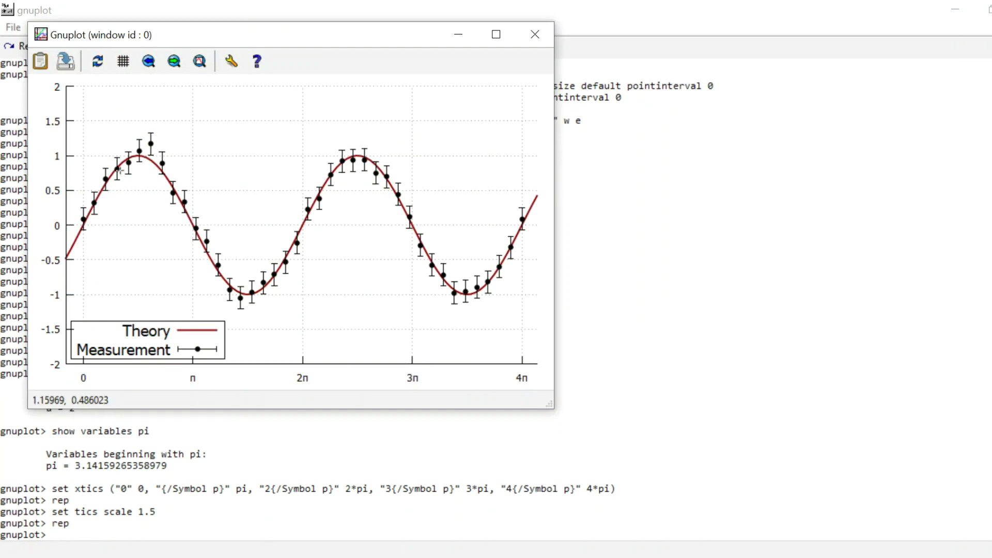
# - Thicken the plot border to line width 2 with 'set border lw 2' and replot
pyautogui.click(532, 36)
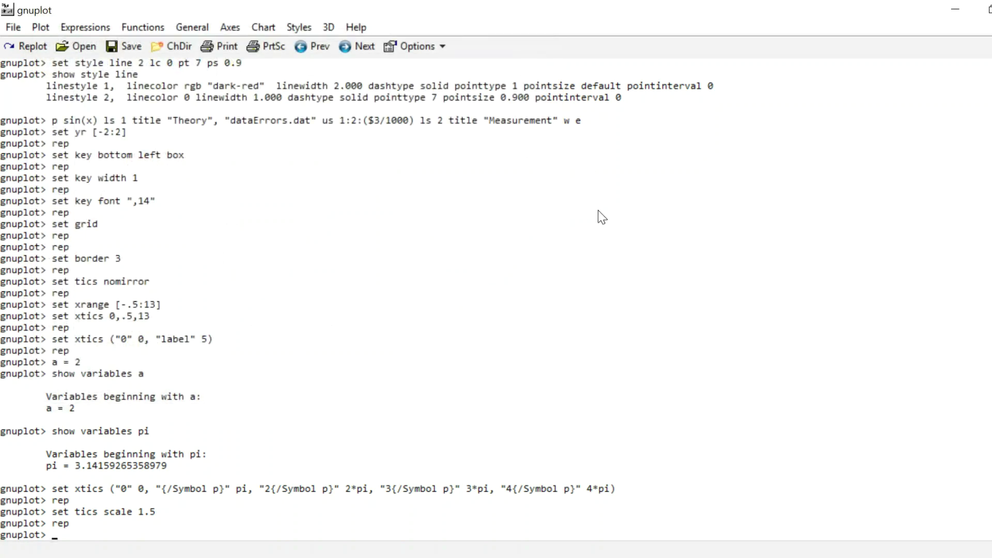
pyautogui.write('set border lw 2')
pyautogui.press('Return')
pyautogui.write('rep')
pyautogui.press('Return')
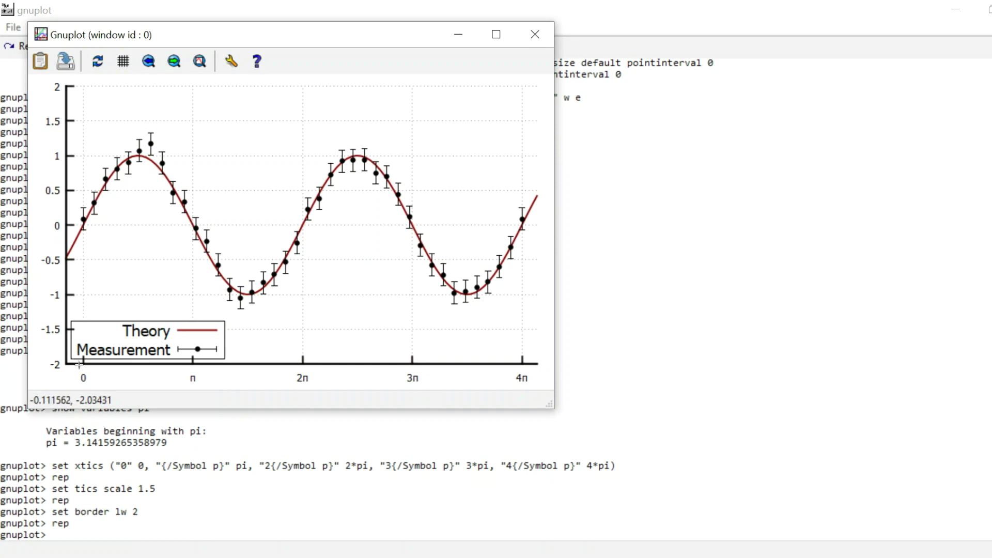
# - Move the legend to coordinates -0.1, -1.8 with 'set key at' and replot
pyautogui.click(534, 34)
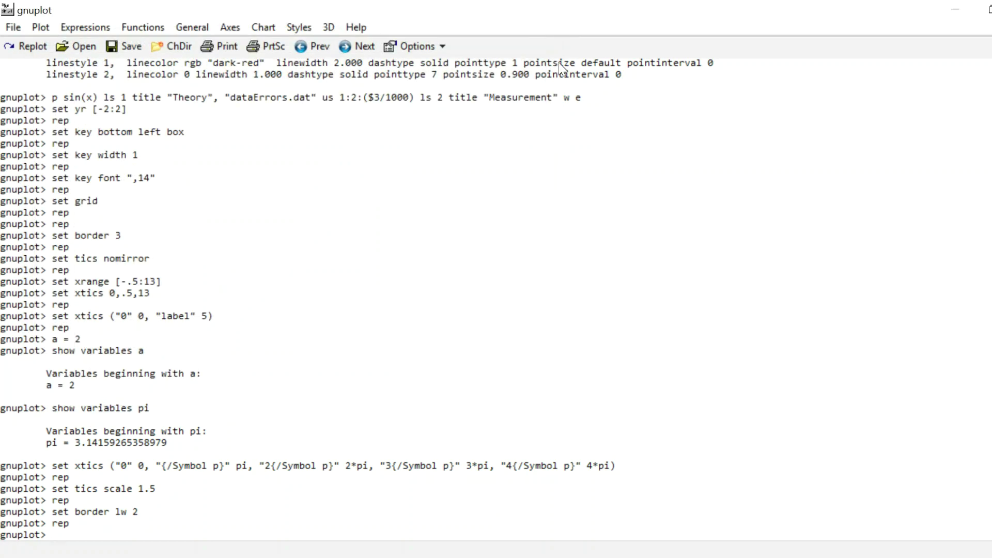
pyautogui.write('set key at -0.1, -1.8')
pyautogui.press('Return')
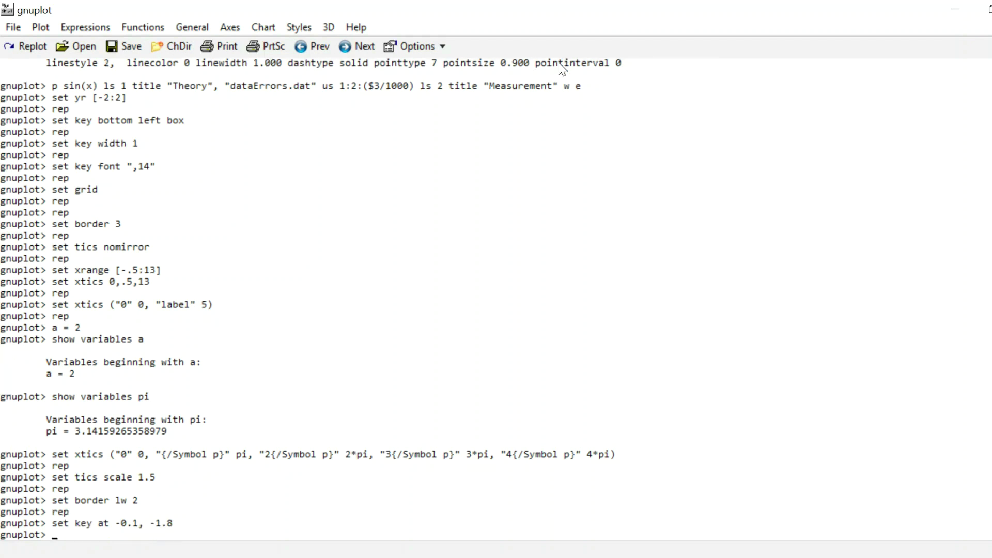
pyautogui.write('rep')
pyautogui.press('Return')
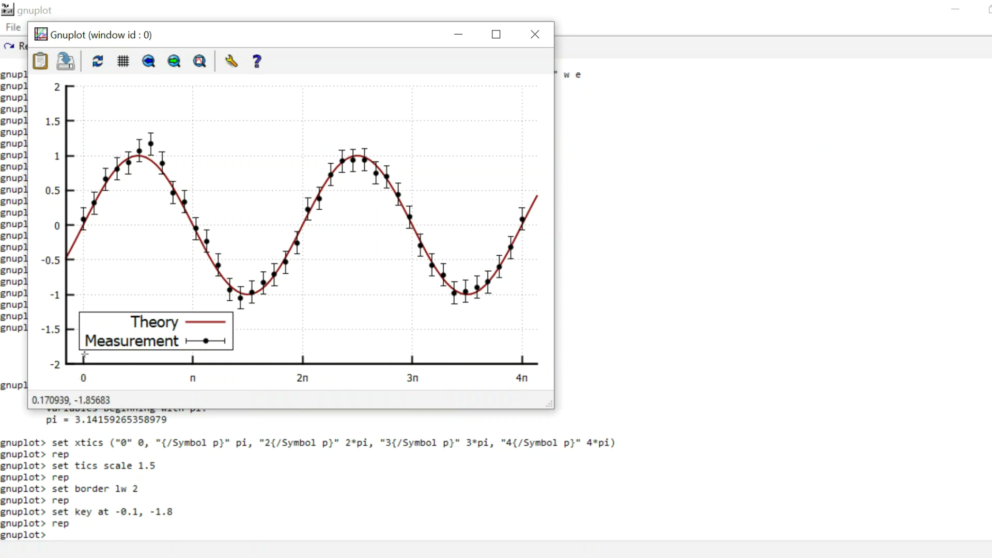
# - Set the tick label font to size 14 with 'set tics font ",14"' and replot
pyautogui.click(535, 34)
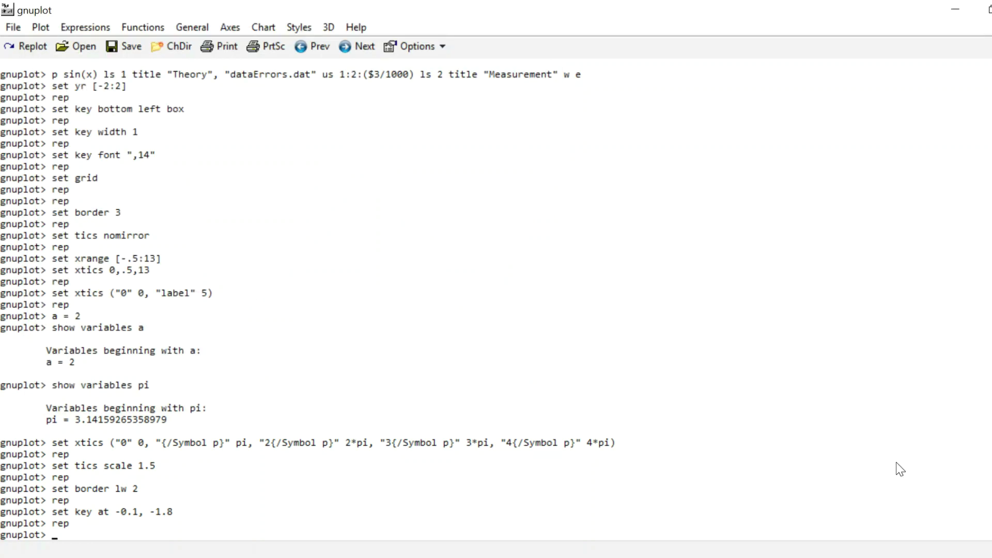
pyautogui.write('set tics font ",14"')
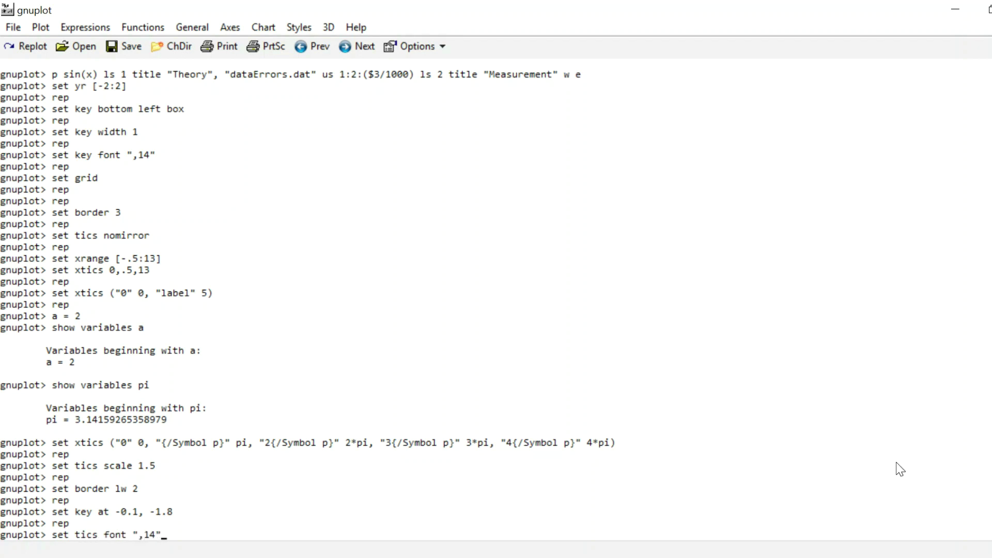
pyautogui.press('Return')
pyautogui.write('rep')
pyautogui.press('Return')
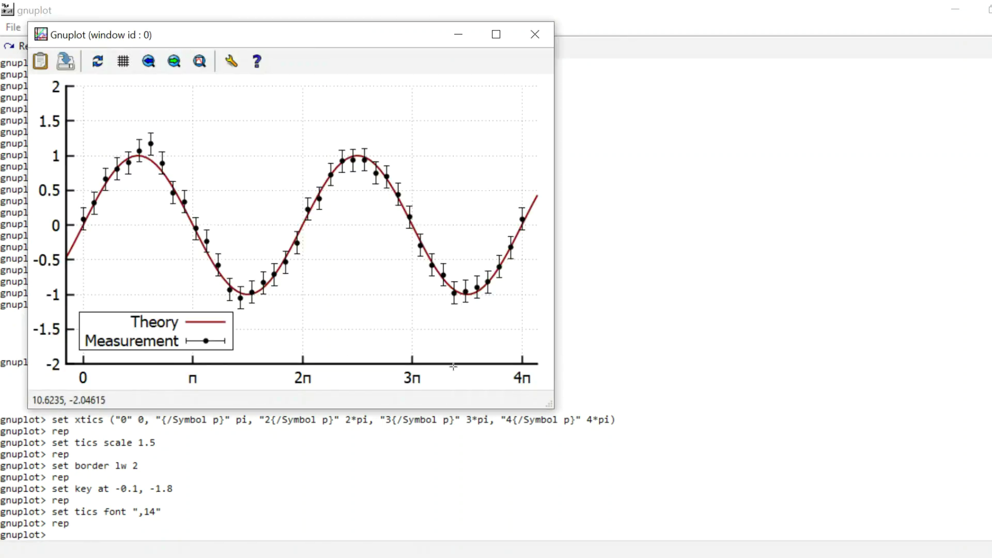
# - Add x label 't/s' and y label 'Water level in meters', both font size 16, then replot
pyautogui.click(535, 34)
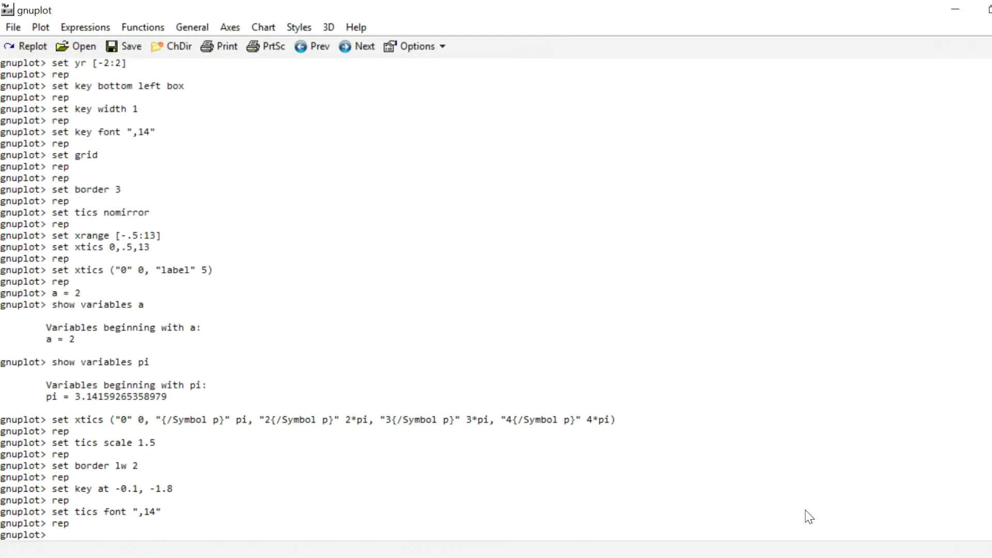
pyautogui.write('set xlabel "t/s" font ",16"')
pyautogui.press('Return')
pyautogui.write('set yla')
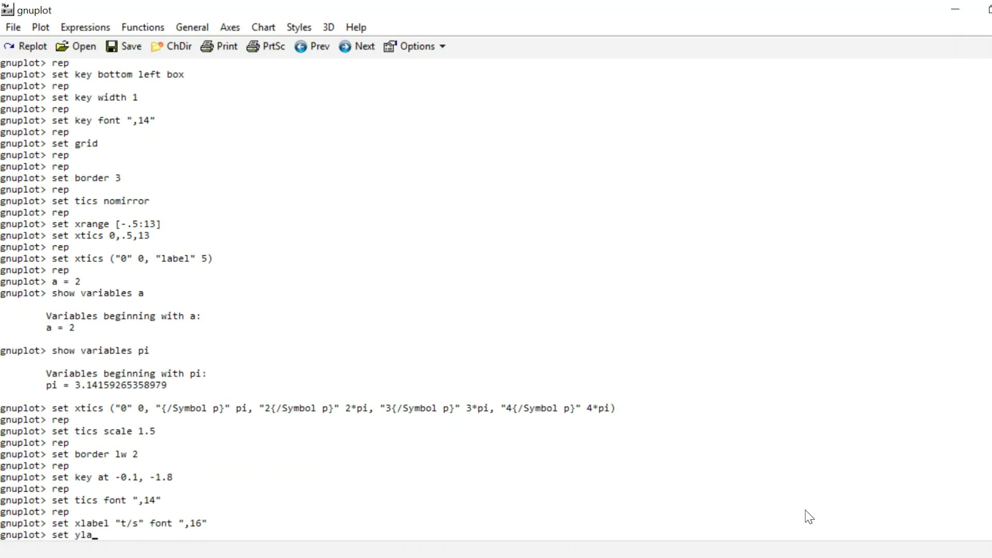
pyautogui.write('bel "Water level in meters')
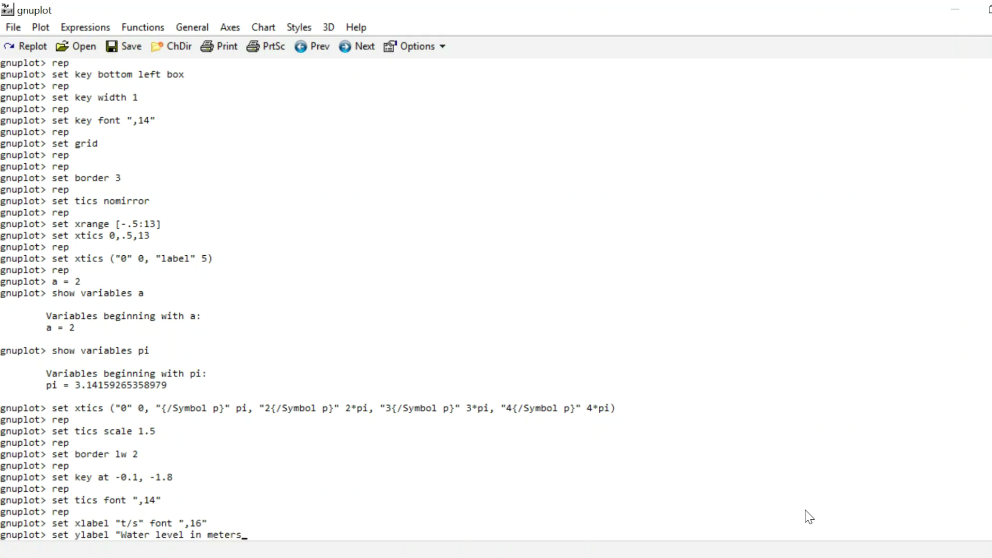
pyautogui.write('" font ",16')
pyautogui.press('Return')
pyautogui.write('rep')
pyautogui.press('Return')
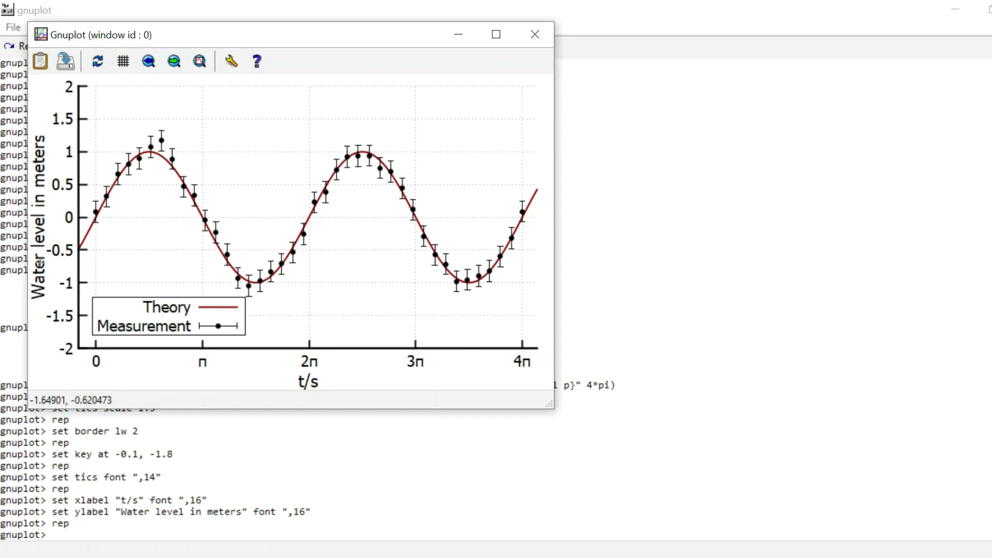
# - Offset the y-axis label by -1 with 'set ylabel offset -1' and replot
pyautogui.click(521, 46)
pyautogui.write('set y')
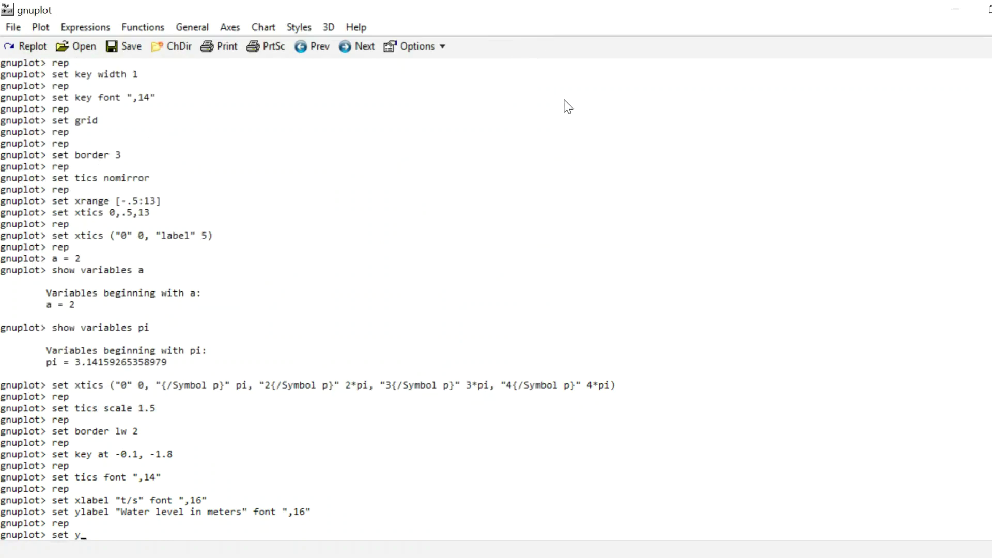
pyautogui.write('label offset -1')
pyautogui.press('Return')
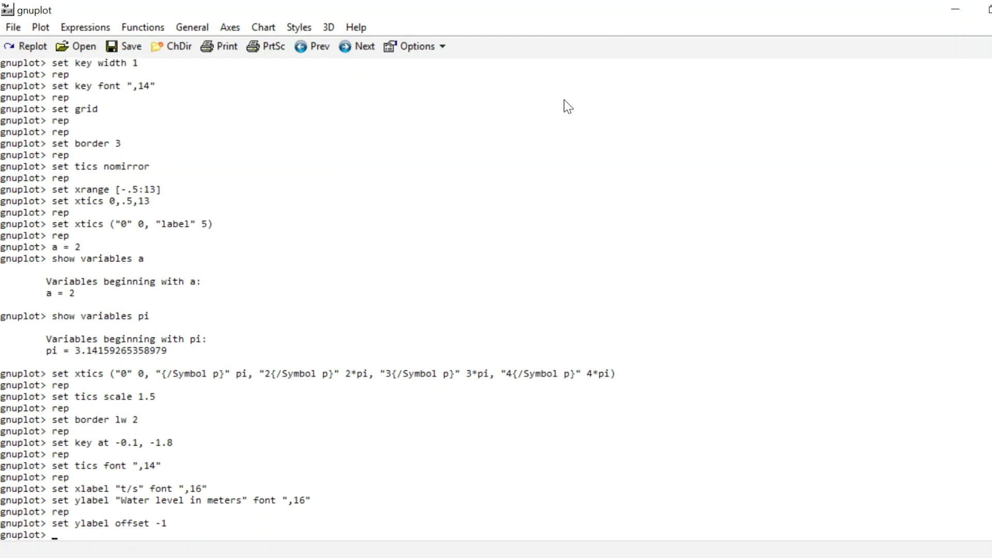
pyautogui.write('rep')
pyautogui.press('Return')
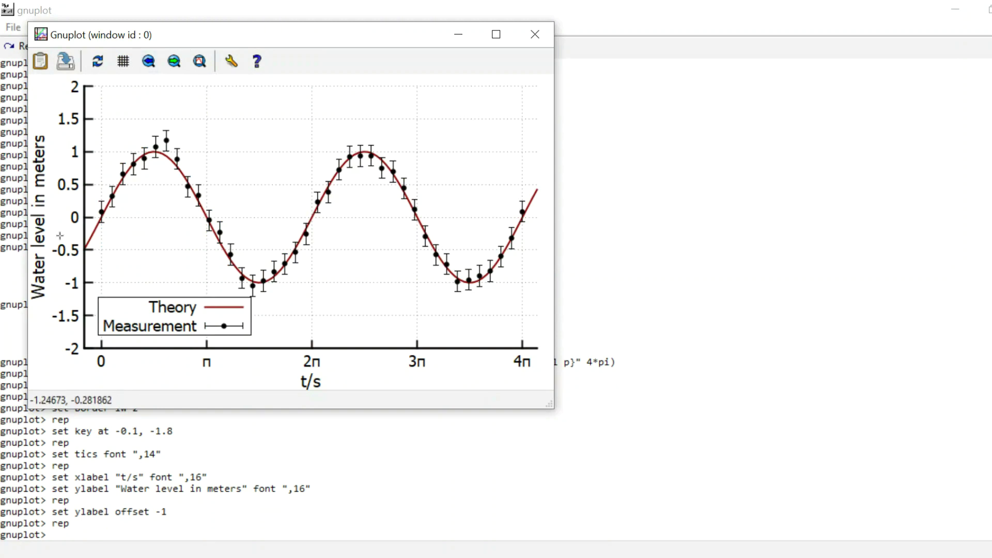
pyautogui.click(540, 28)
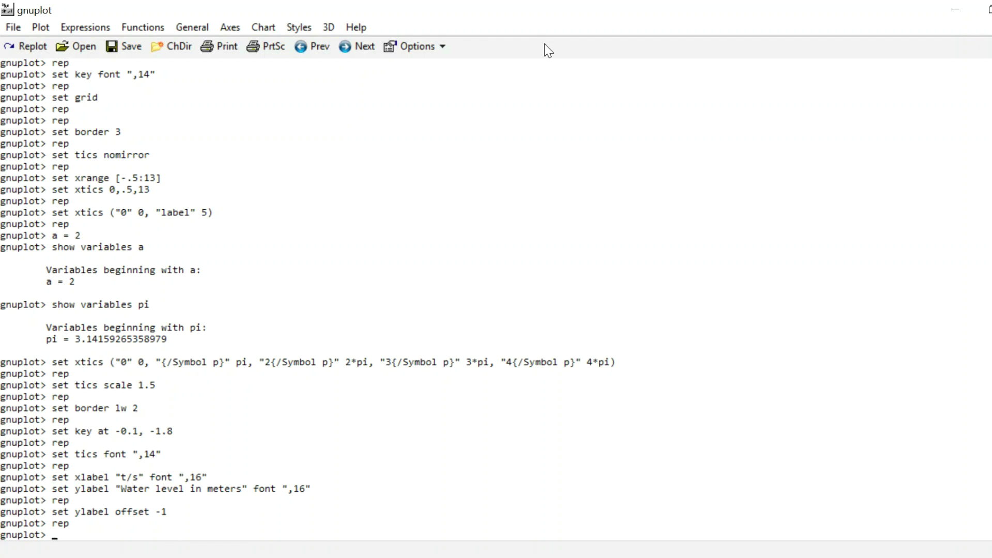
# - Switch to the pngcairo terminal, set output to test.png, and replot into it
pyautogui.write('set term pngcairo')
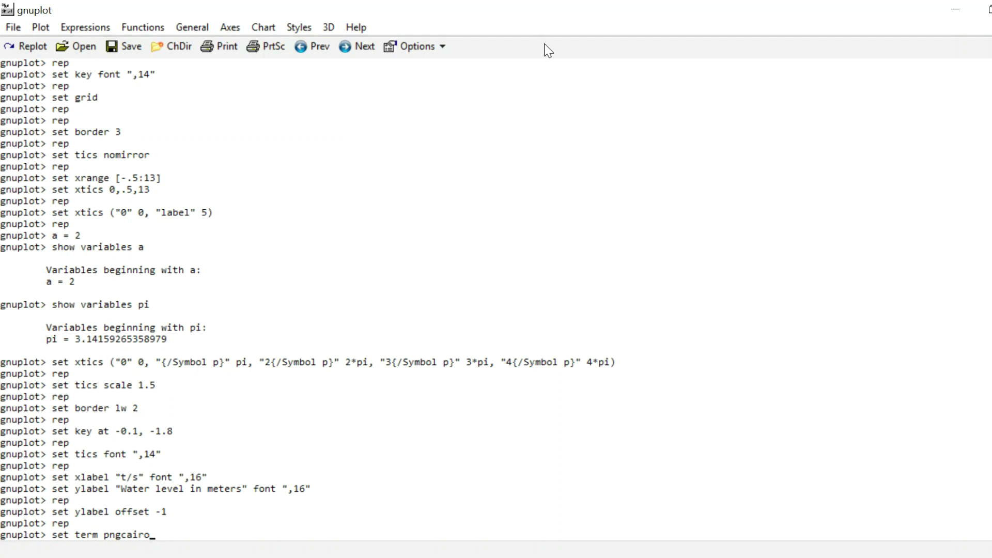
pyautogui.press('Return')
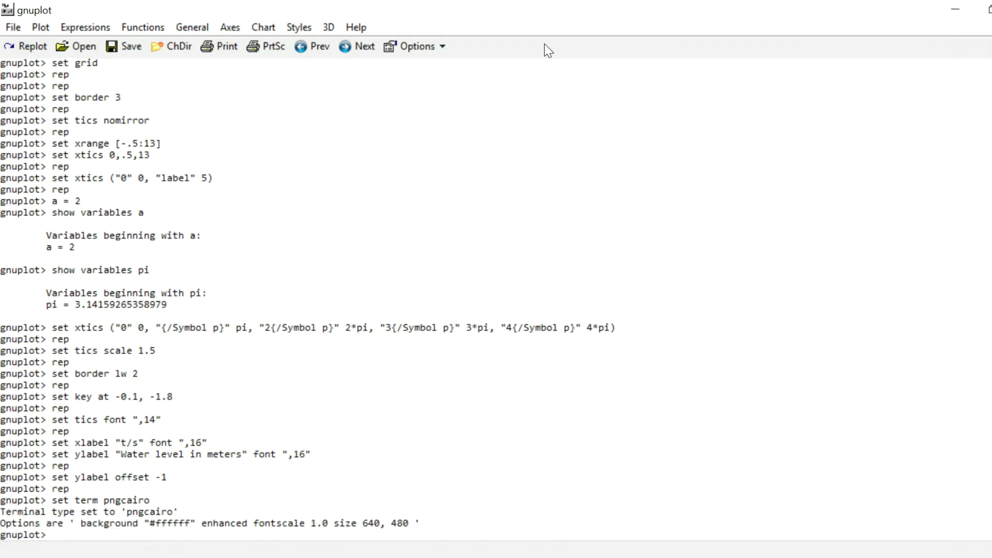
pyautogui.write('set output "test.png"')
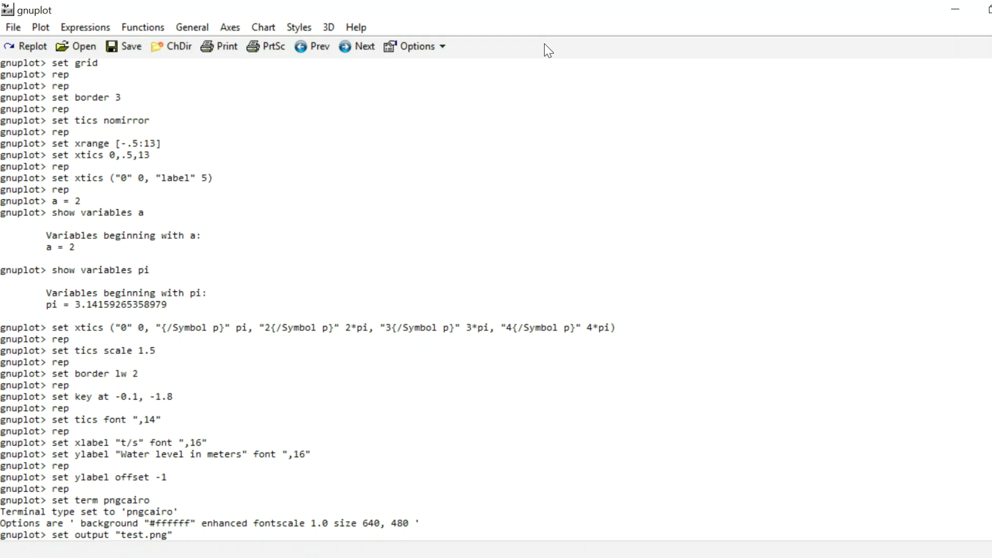
pyautogui.press('Return')
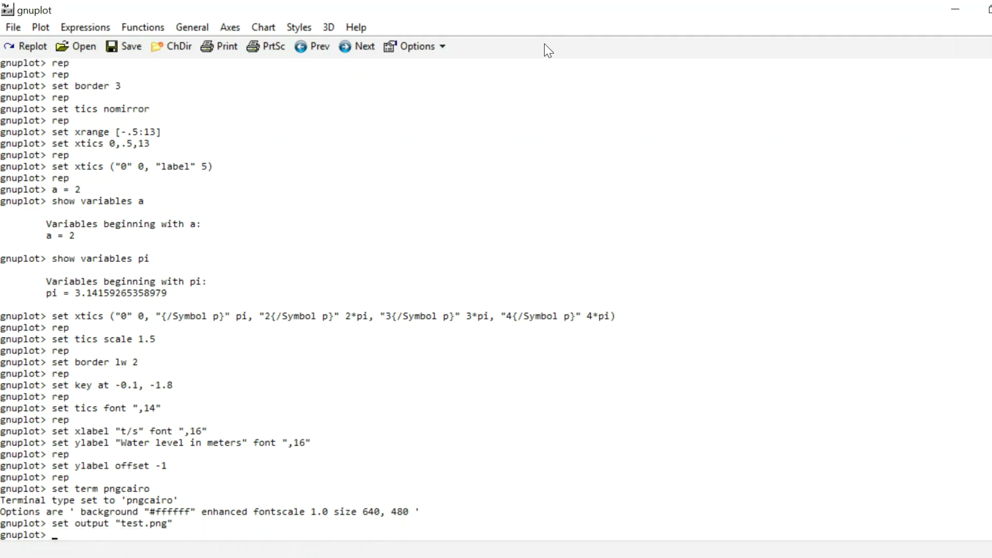
pyautogui.write('rep')
pyautogui.press('Return')
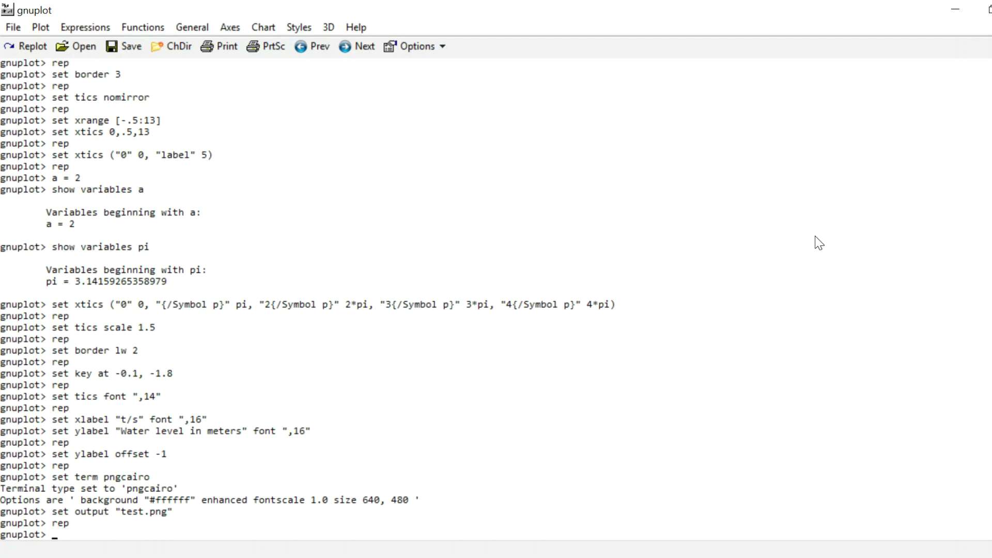
# - Set pngcairo size 1280, 960, direct output to test2.png, and replot into it
pyautogui.write('set term pngcairo size ')
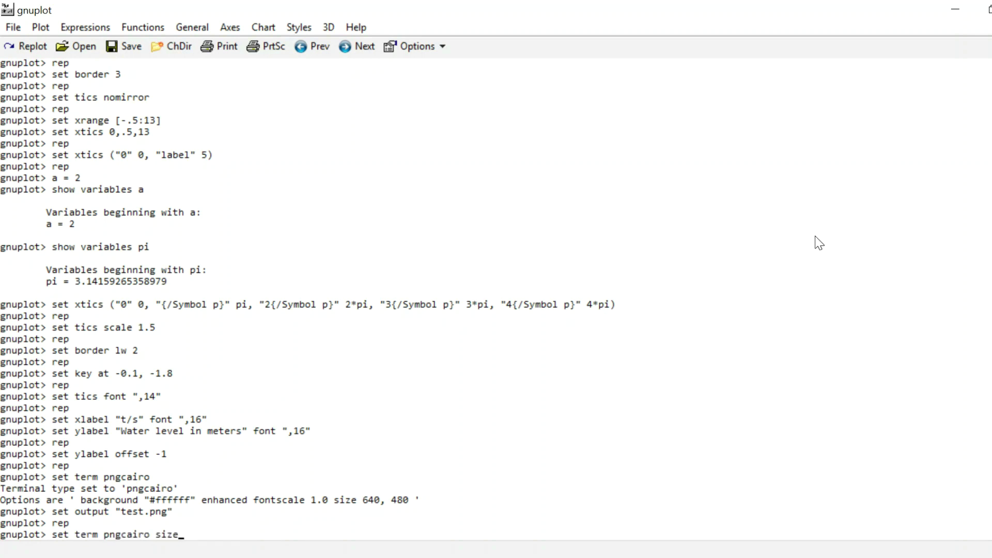
pyautogui.write('1280, 960')
pyautogui.press('Return')
pyautogui.write('set output ')
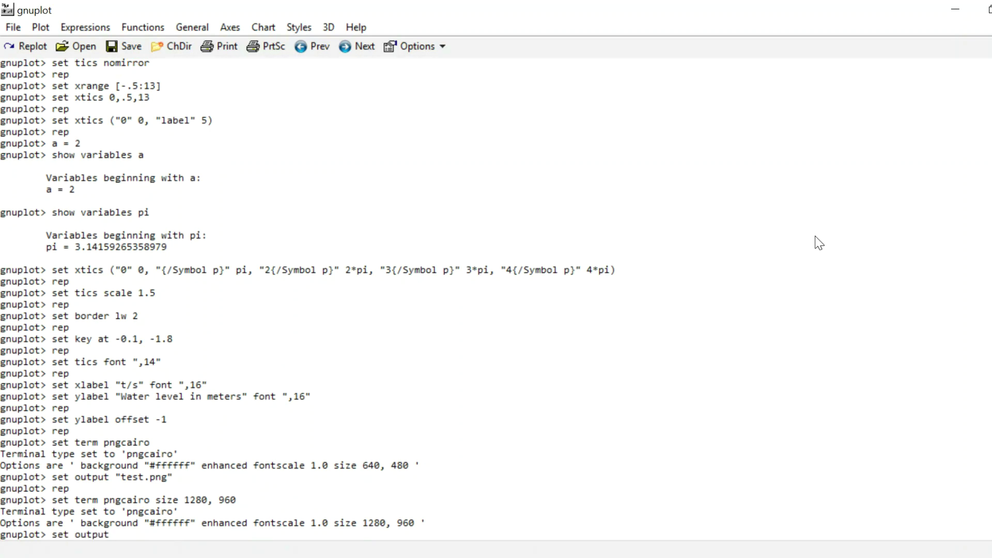
pyautogui.write('"test2.png"')
pyautogui.press('Return')
pyautogui.write('rep')
pyautogui.press('Return')
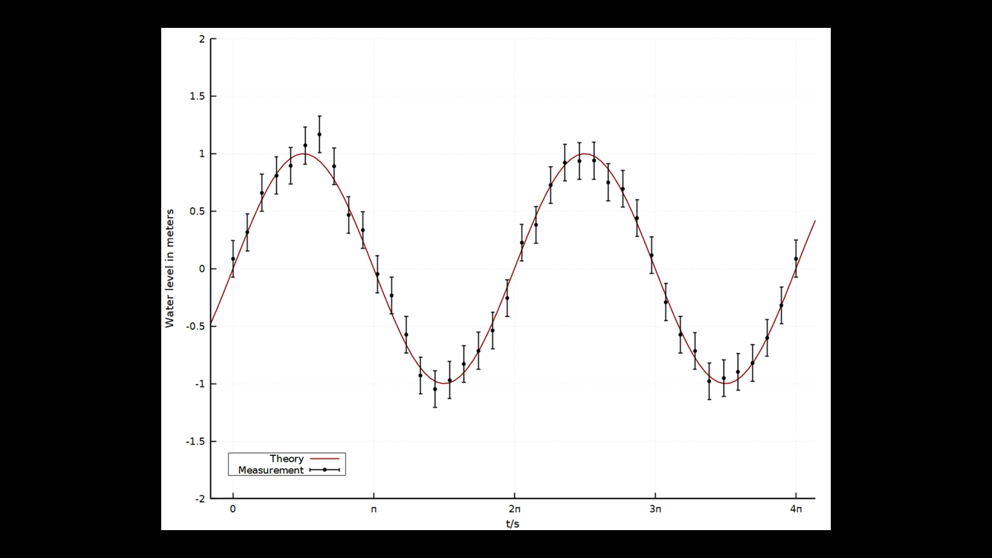
# - Close the image viewer, switch to the wxt terminal at size 1280, 960, and replot
pyautogui.press('Escape')
pyautogui.click(853, 58)
pyautogui.write('set ')
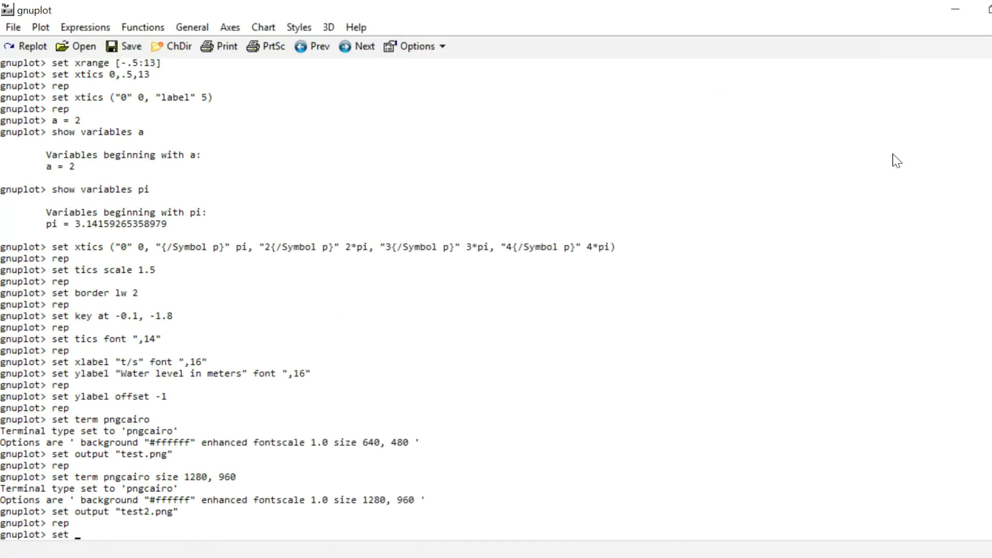
pyautogui.write('term wxt size 1280, 960')
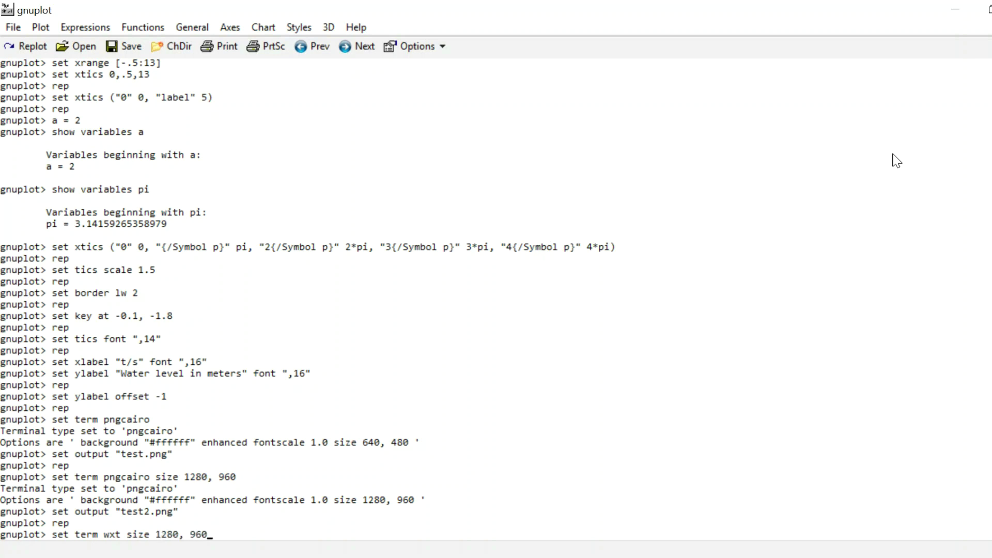
pyautogui.press('Return')
pyautogui.write('rep')
pyautogui.press('Return')
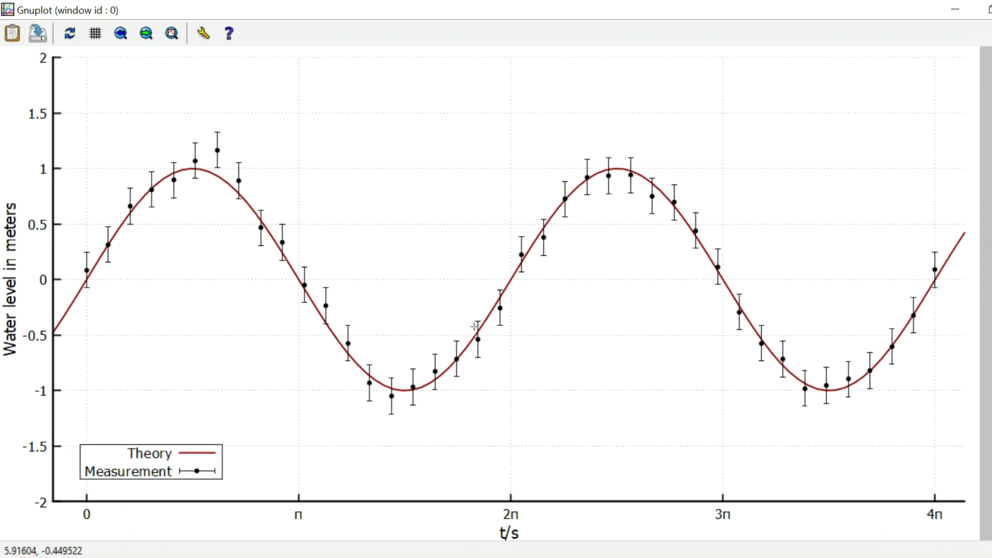